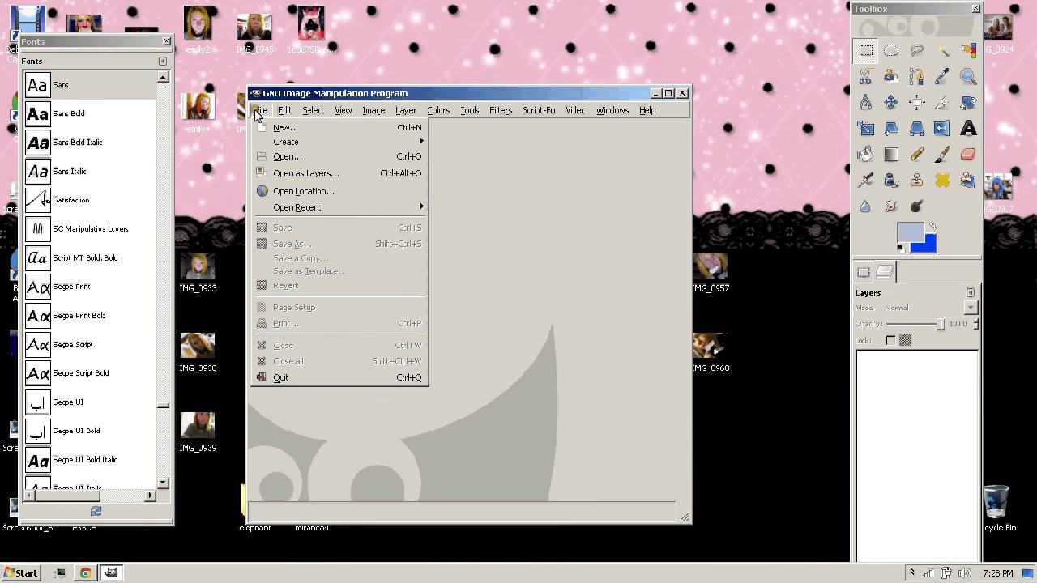
# - Open IMG_0933.JPG from the Desktop folder
pyautogui.click(293, 157)
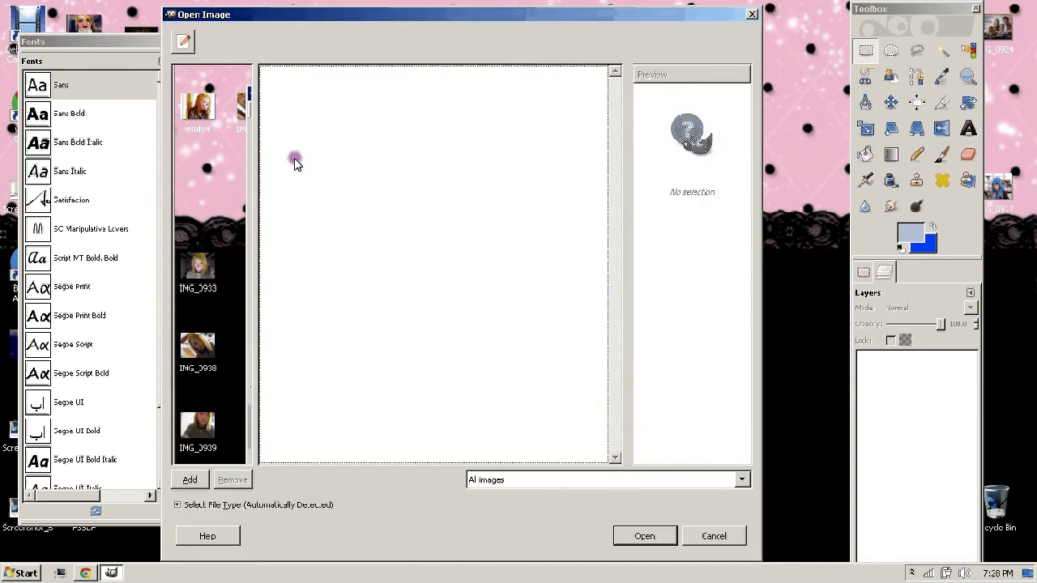
pyautogui.click(270, 36)
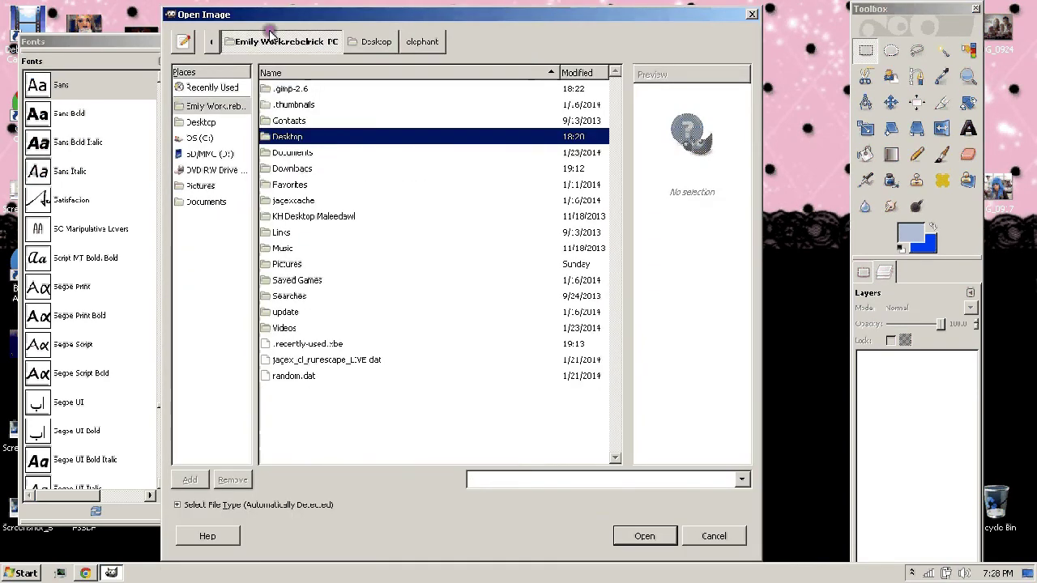
pyautogui.click(285, 167)
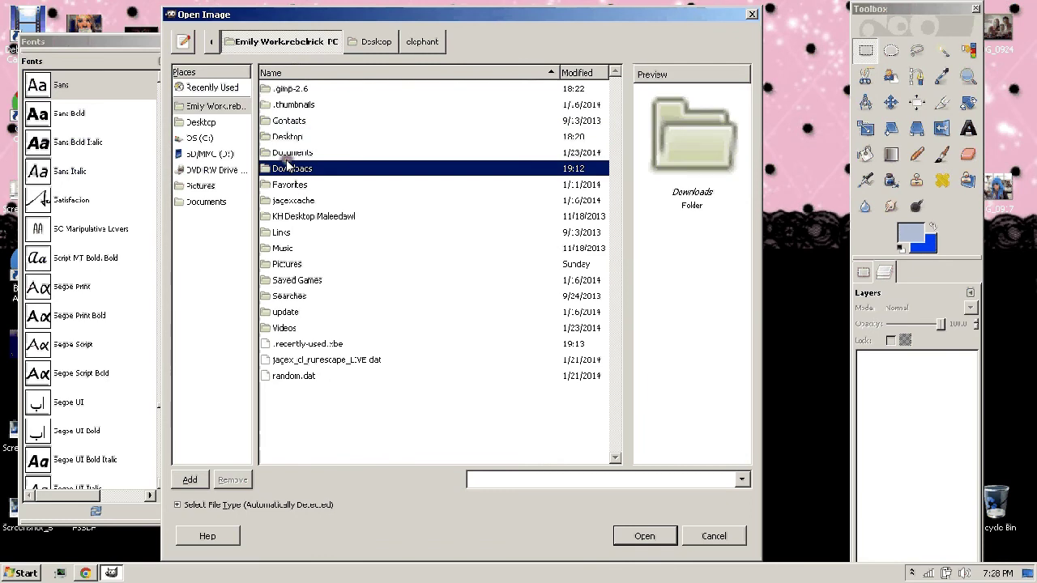
pyautogui.click(202, 123)
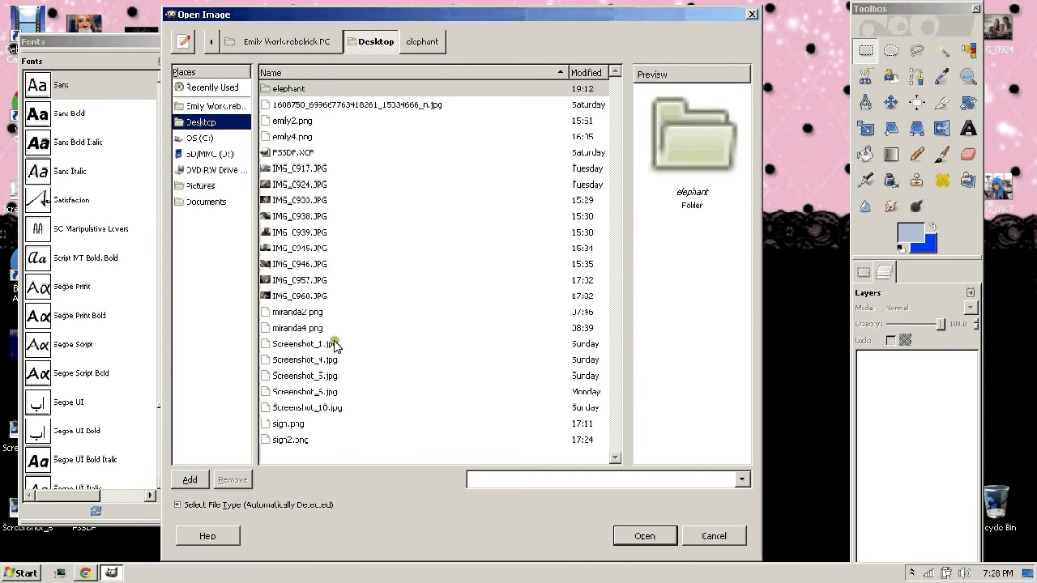
pyautogui.click(292, 280)
pyautogui.click(287, 297)
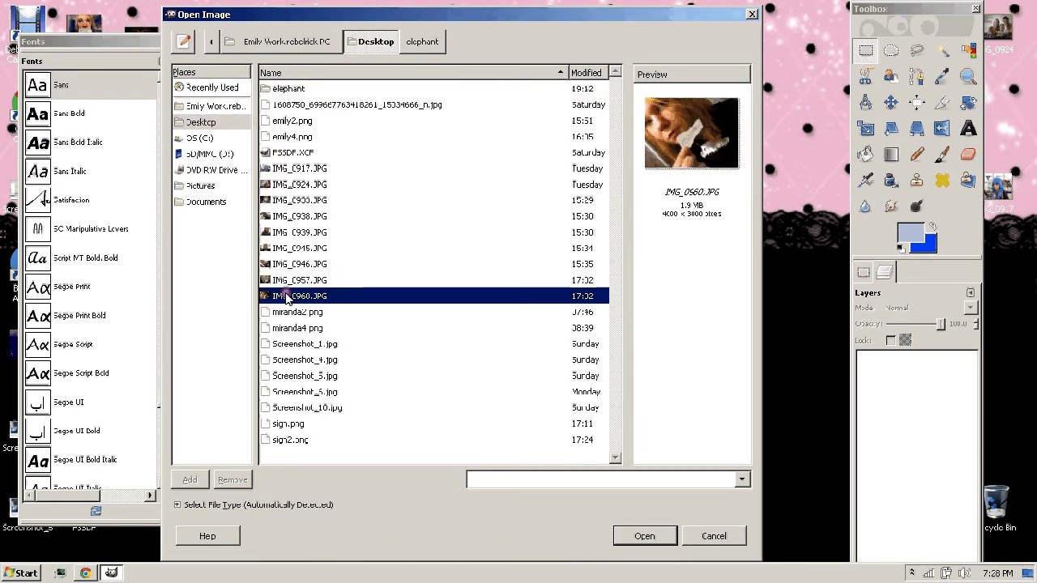
pyautogui.click(278, 185)
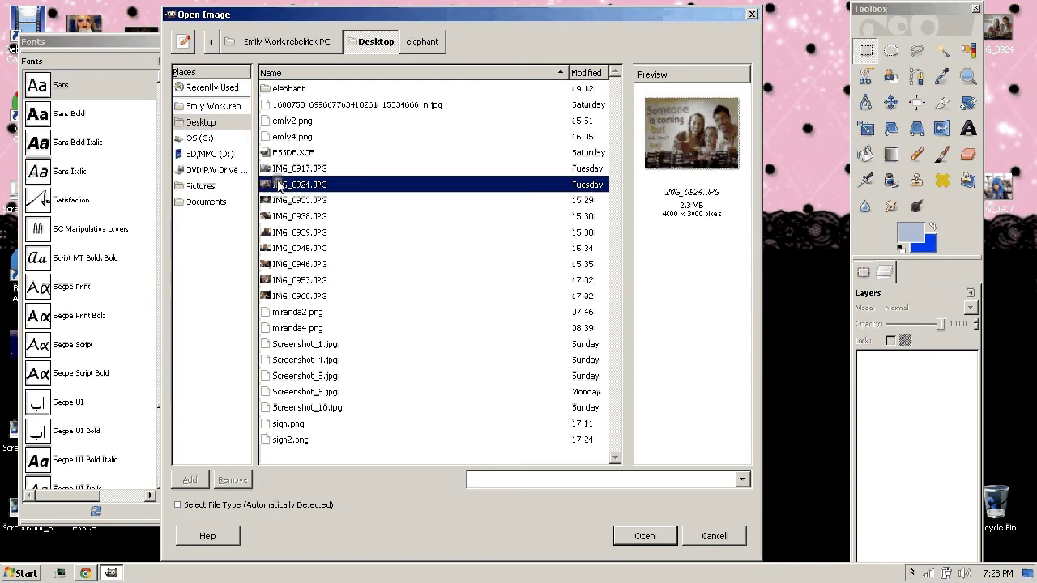
pyautogui.click(281, 201)
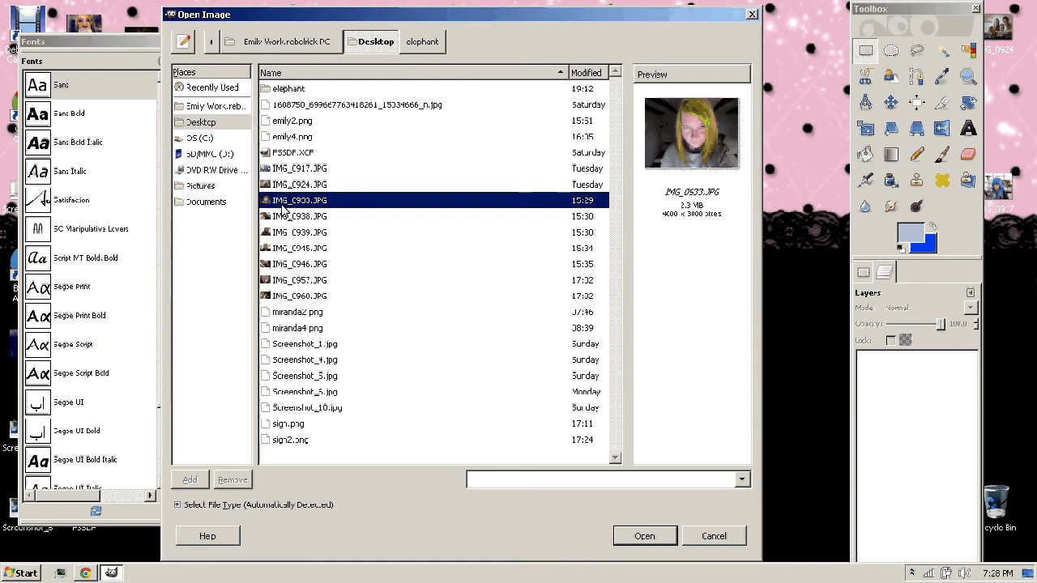
pyautogui.click(647, 541)
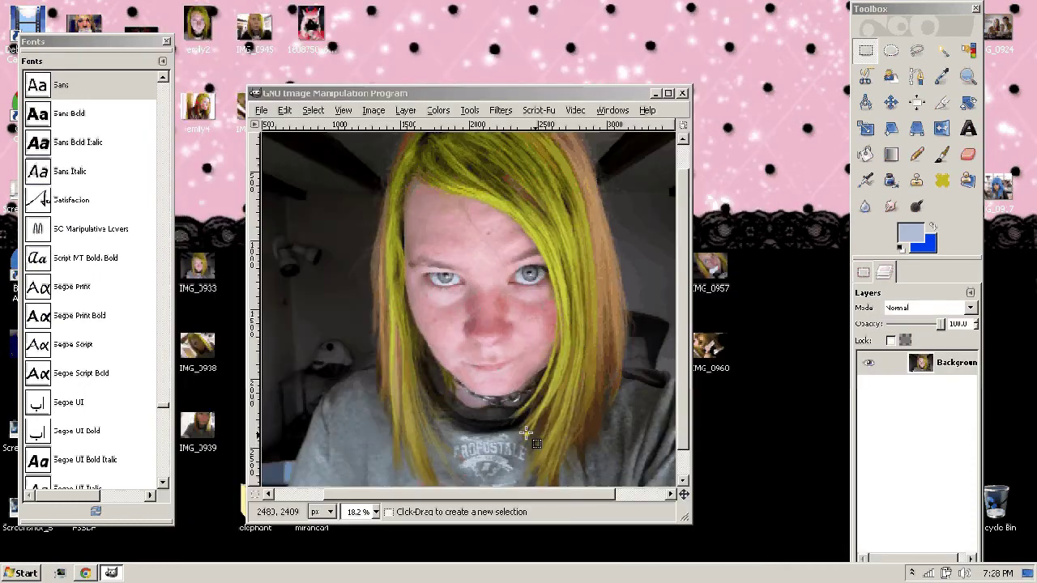
# - Duplicate the background layer and apply the saved Curves preset #6 to the copy
pyautogui.rightClick(921, 363)
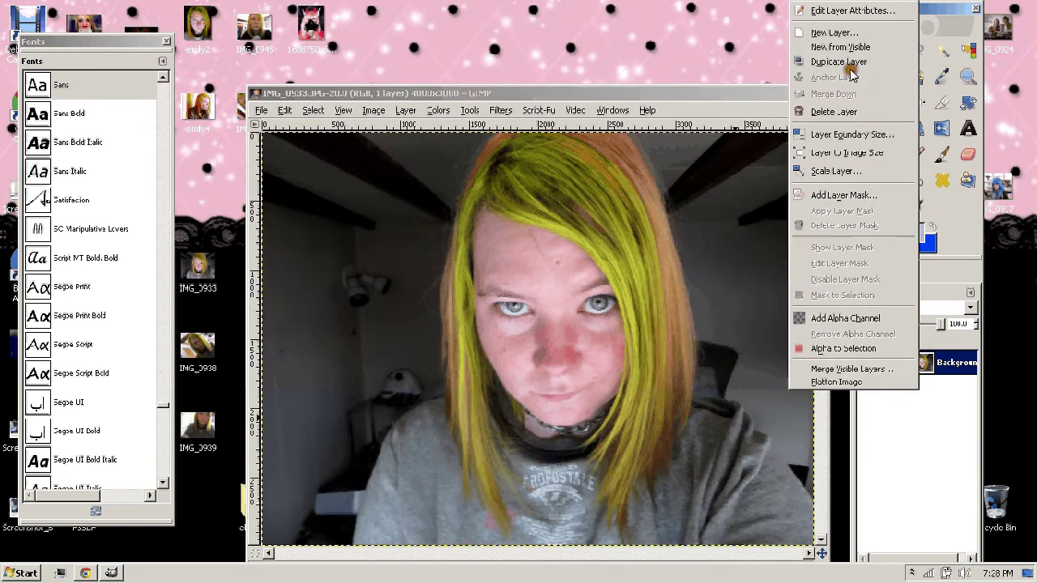
pyautogui.click(840, 61)
pyautogui.click(438, 111)
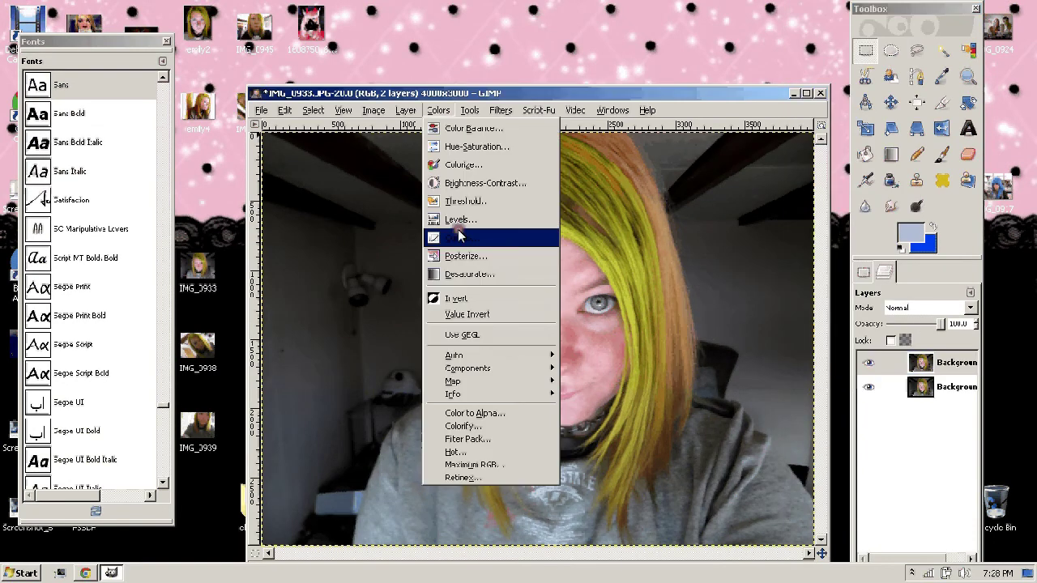
pyautogui.click(458, 236)
pyautogui.click(185, 112)
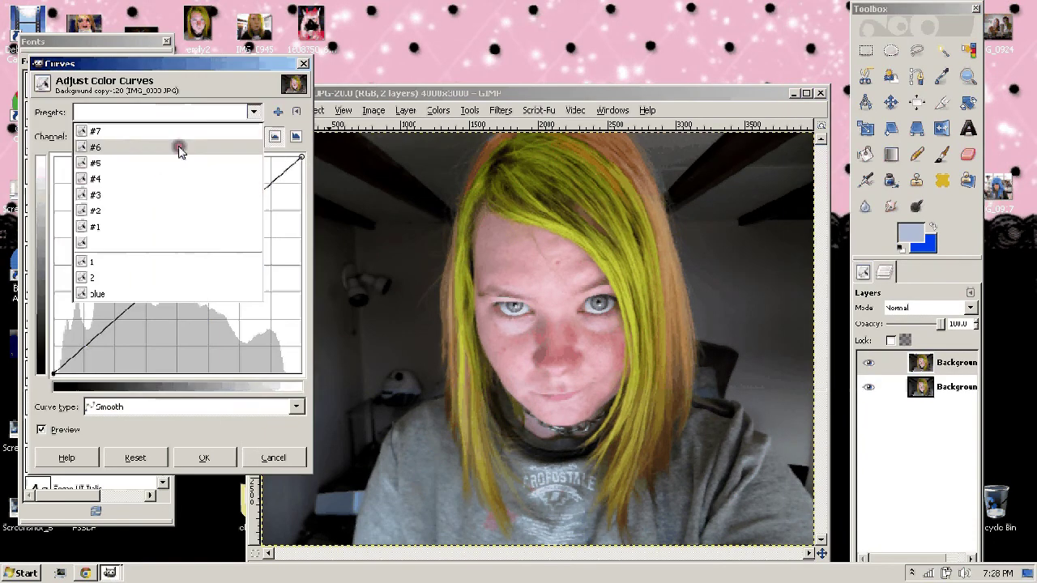
pyautogui.click(180, 151)
pyautogui.click(203, 459)
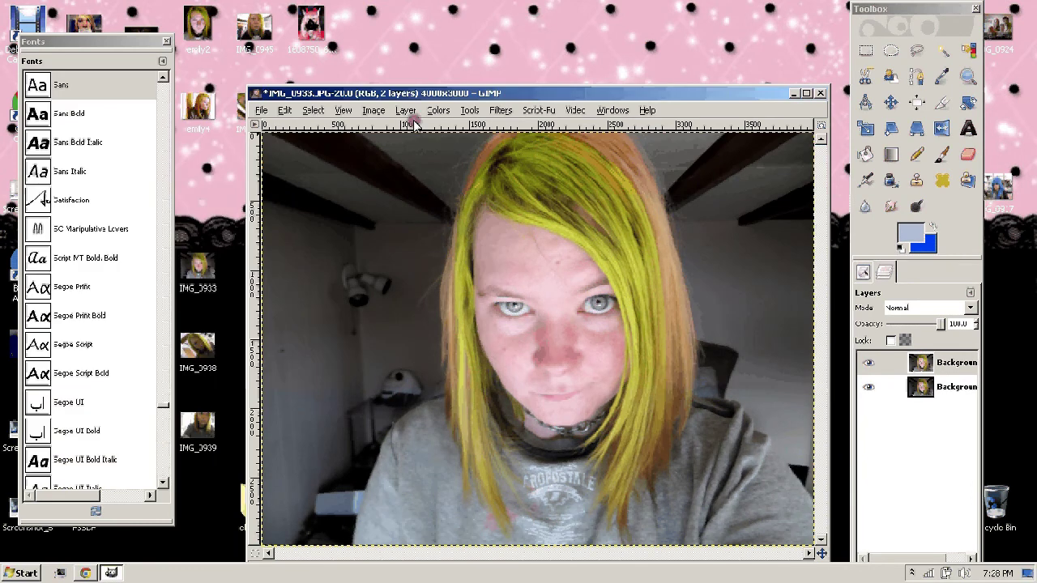
# - Import the classic-HDR curves file, apply it to the duplicated layer, and lower that layer's opacity to 85.1
pyautogui.click(289, 114)
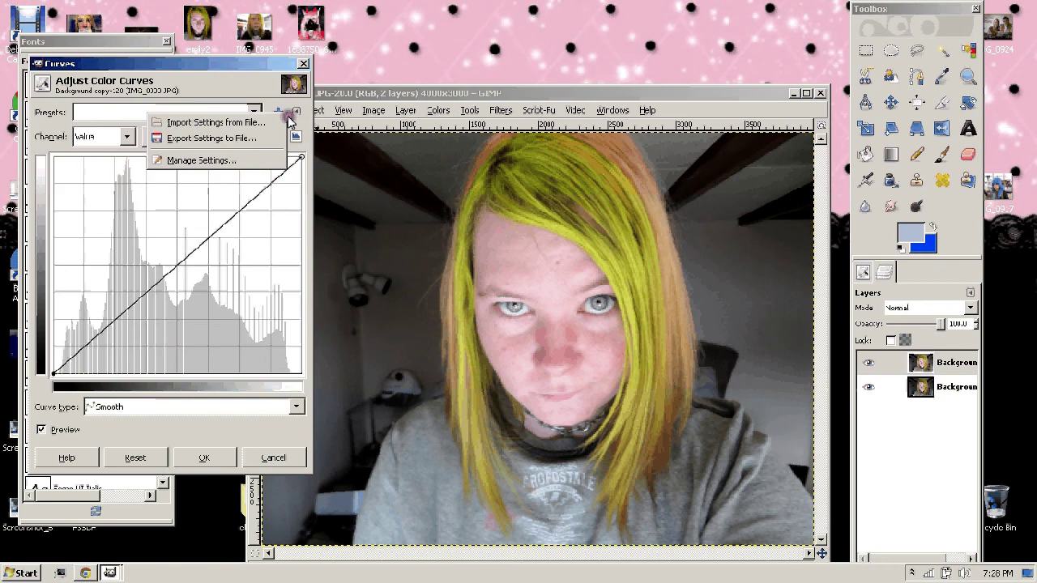
pyautogui.click(215, 122)
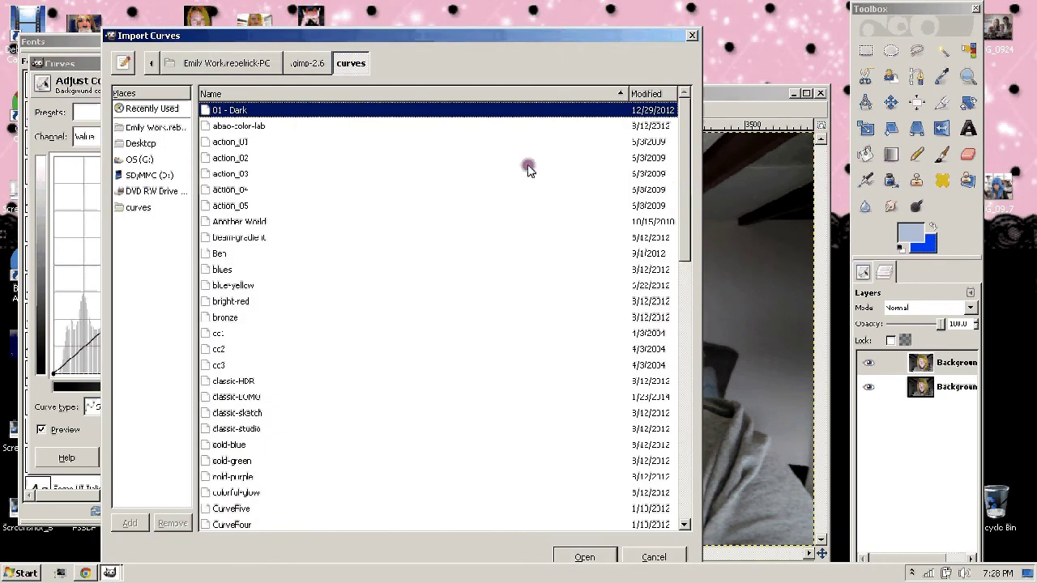
pyautogui.moveTo(685, 178); pyautogui.dragTo(685, 474)
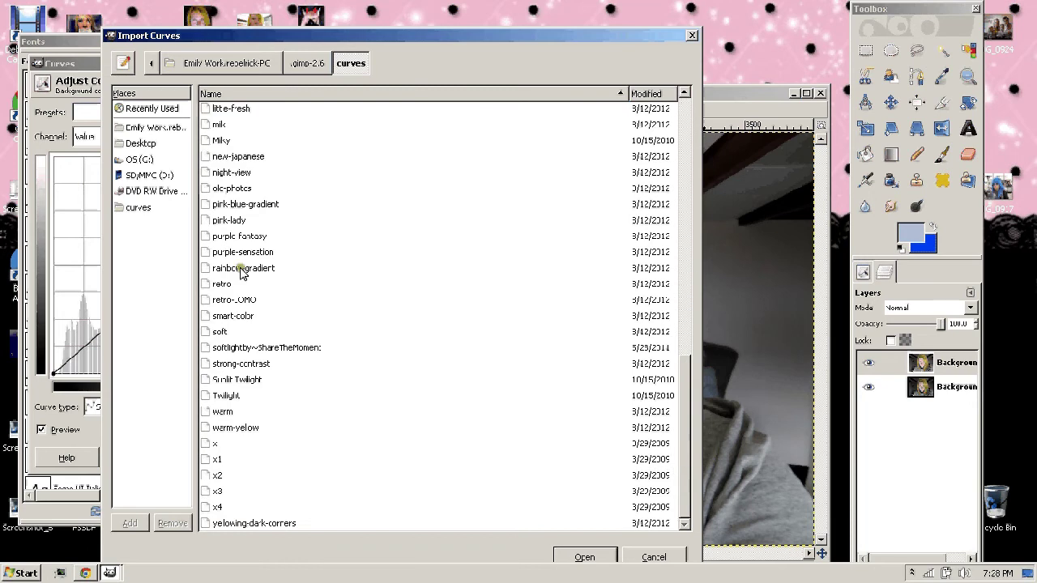
pyautogui.moveTo(678, 412); pyautogui.dragTo(650, 186)
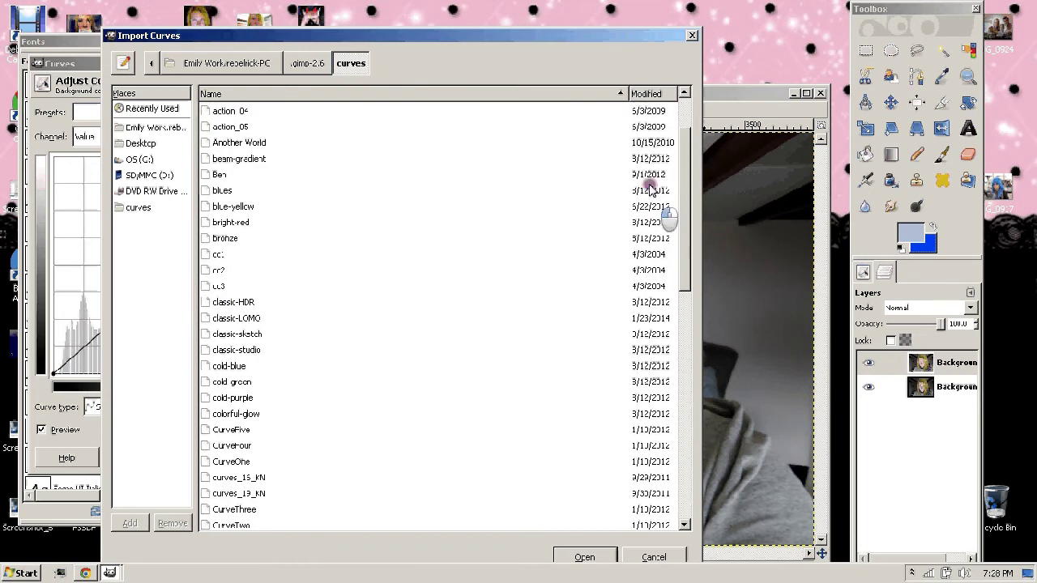
pyautogui.click(247, 302)
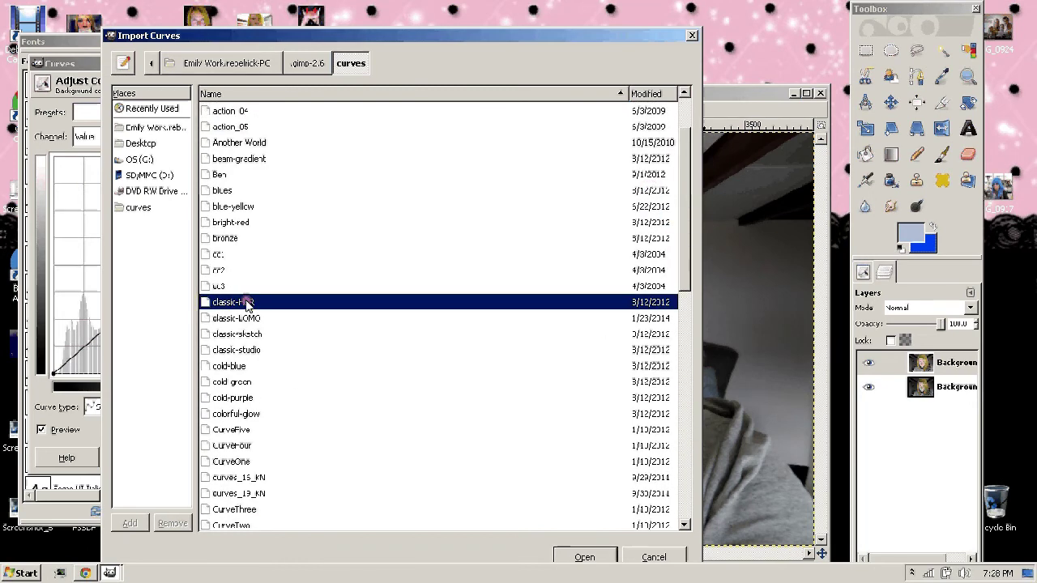
pyautogui.click(600, 556)
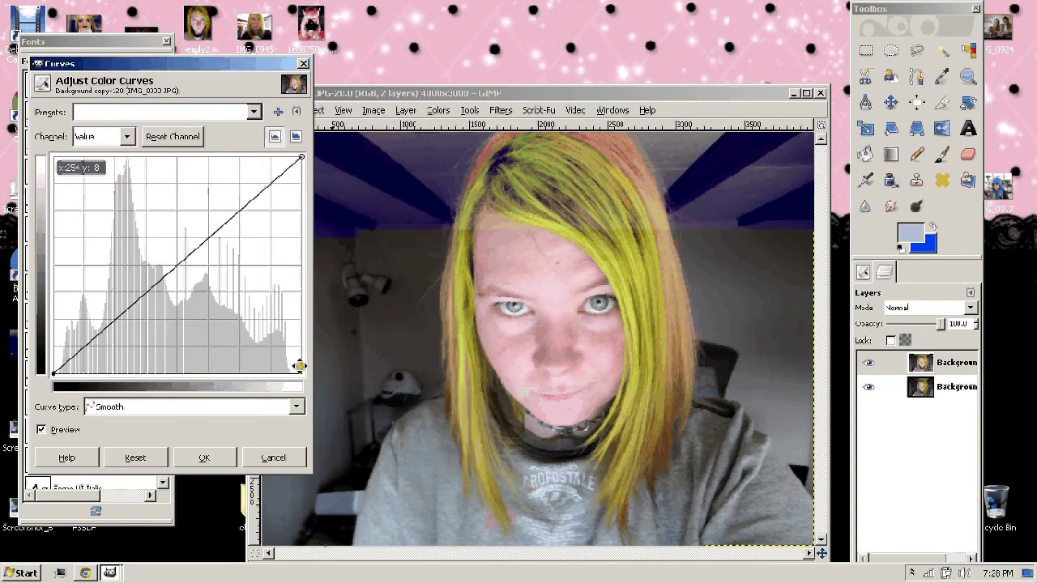
pyautogui.click(194, 456)
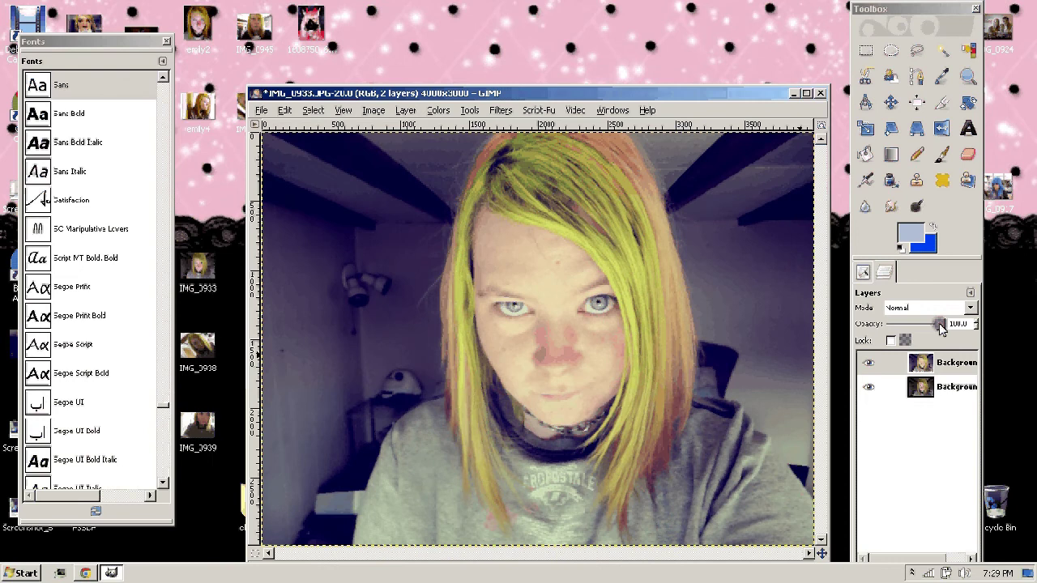
pyautogui.moveTo(940, 326); pyautogui.dragTo(934, 332)
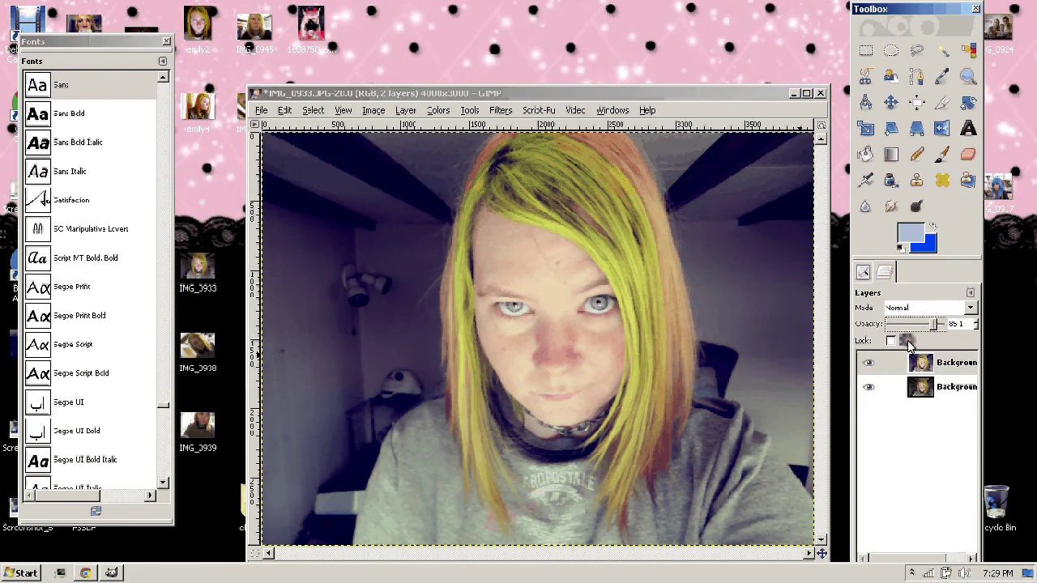
# - Duplicate the curves-adjusted layer and set the copy to Multiply mode at 50.7 opacity
pyautogui.rightClick(914, 362)
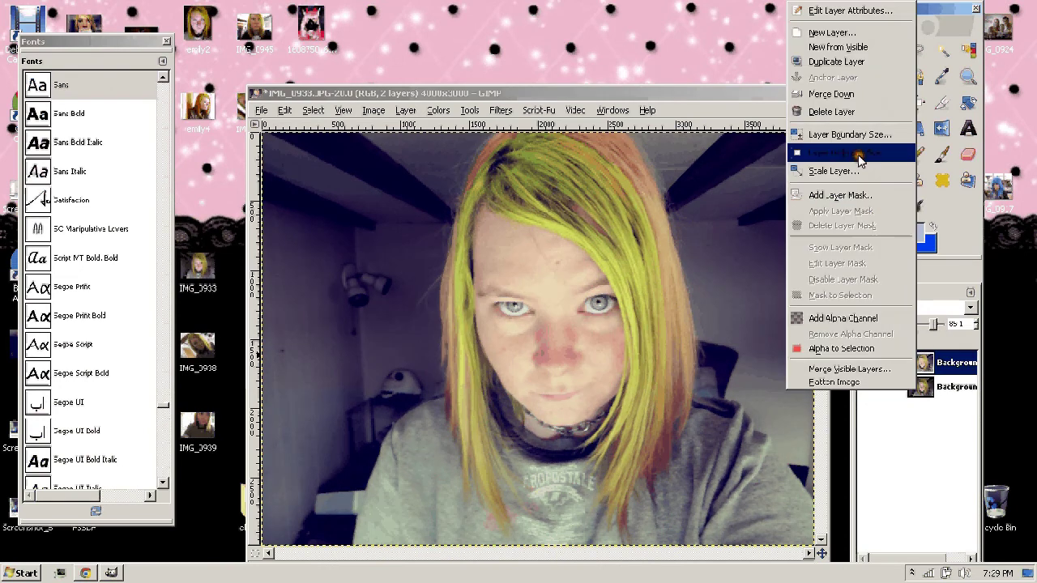
pyautogui.click(837, 63)
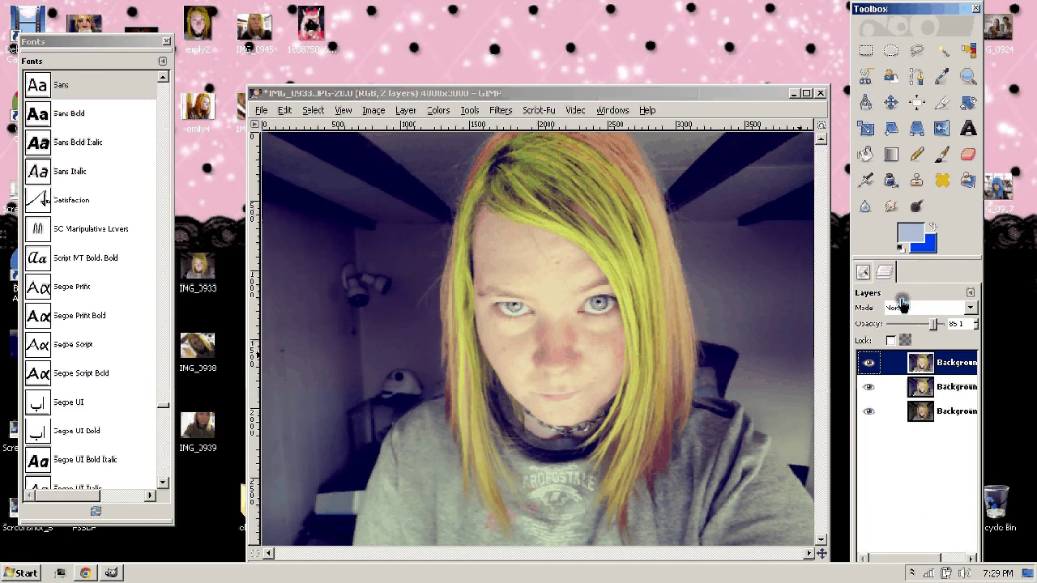
pyautogui.click(902, 307)
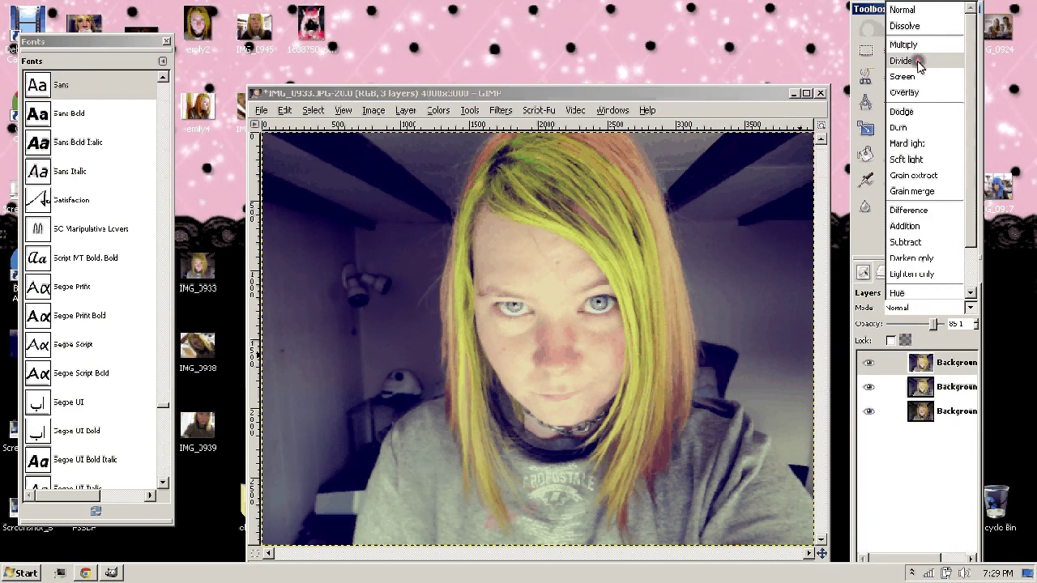
pyautogui.click(911, 44)
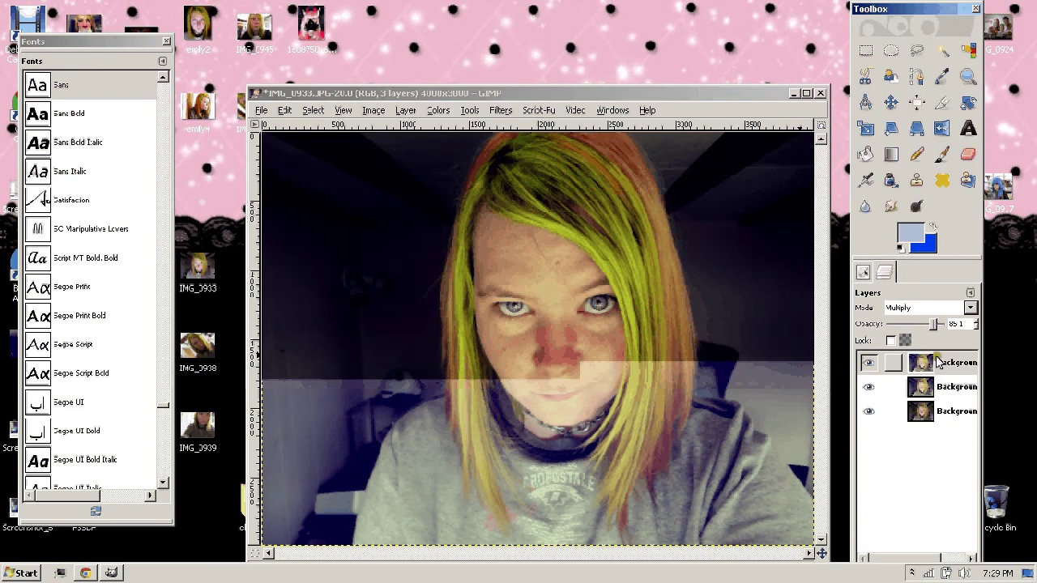
pyautogui.moveTo(934, 324); pyautogui.dragTo(918, 325)
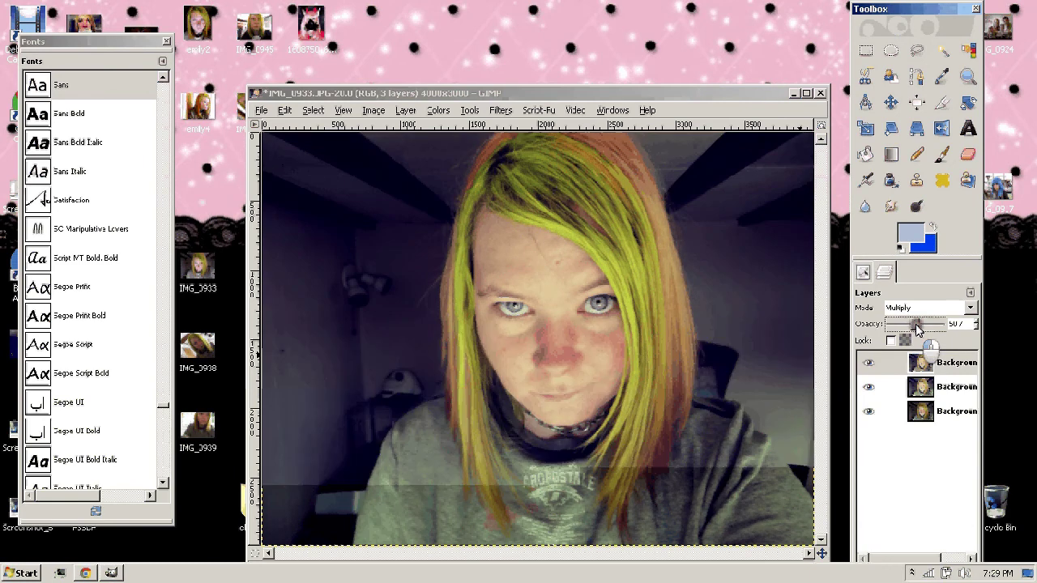
# - Merge all visible layers into one, expanded as necessary
pyautogui.rightClick(925, 390)
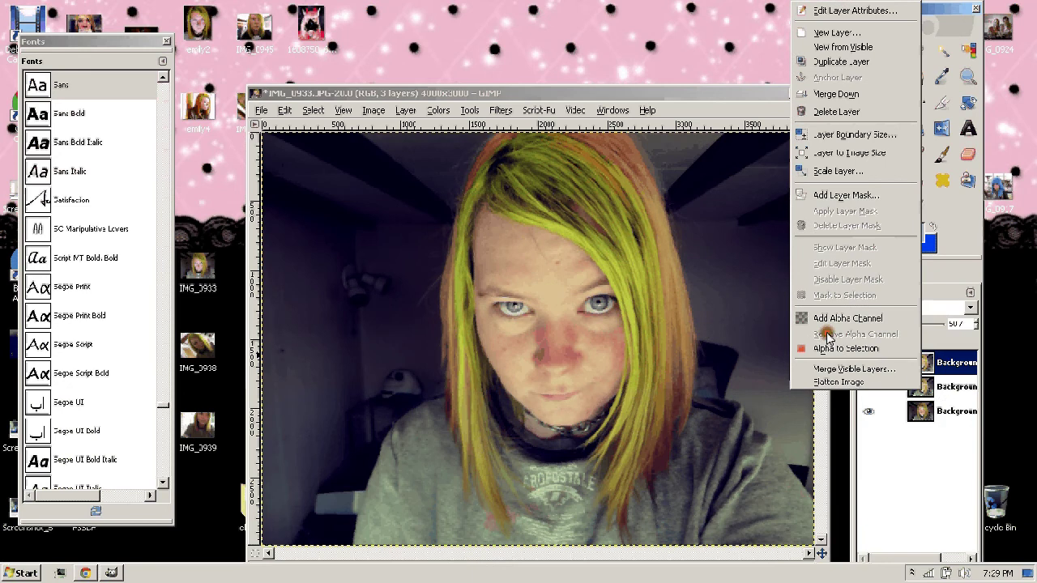
pyautogui.click(854, 368)
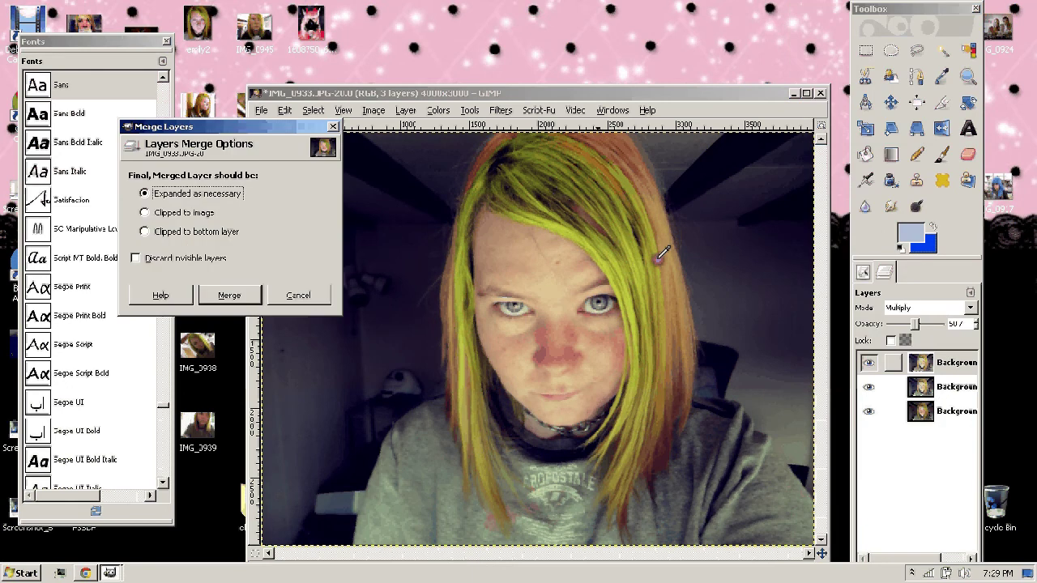
pyautogui.press('Return')
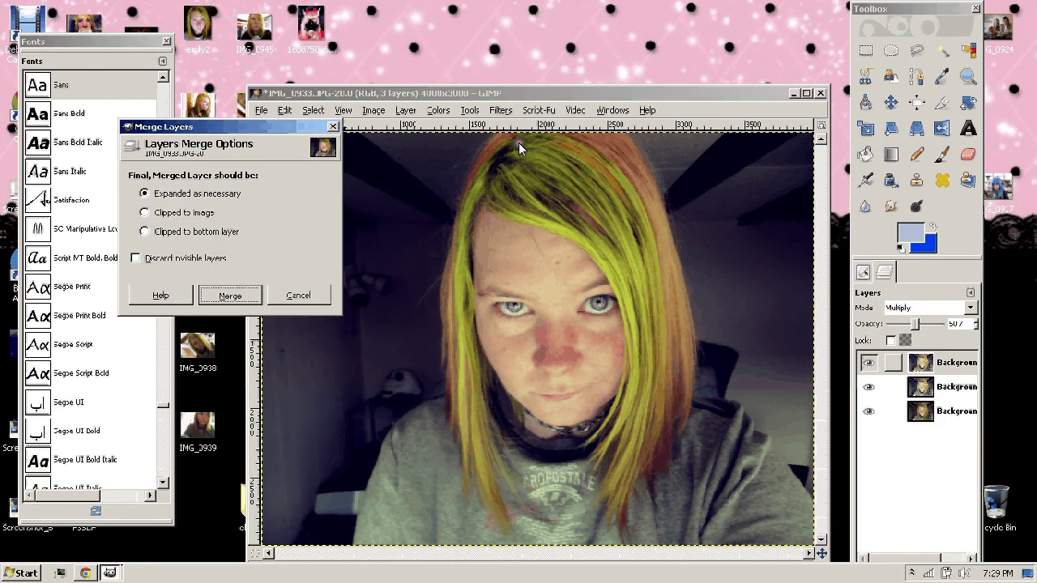
# - Maximize the image window and set up the Heal tool with a brush scale of 10.00
pyautogui.click(807, 91)
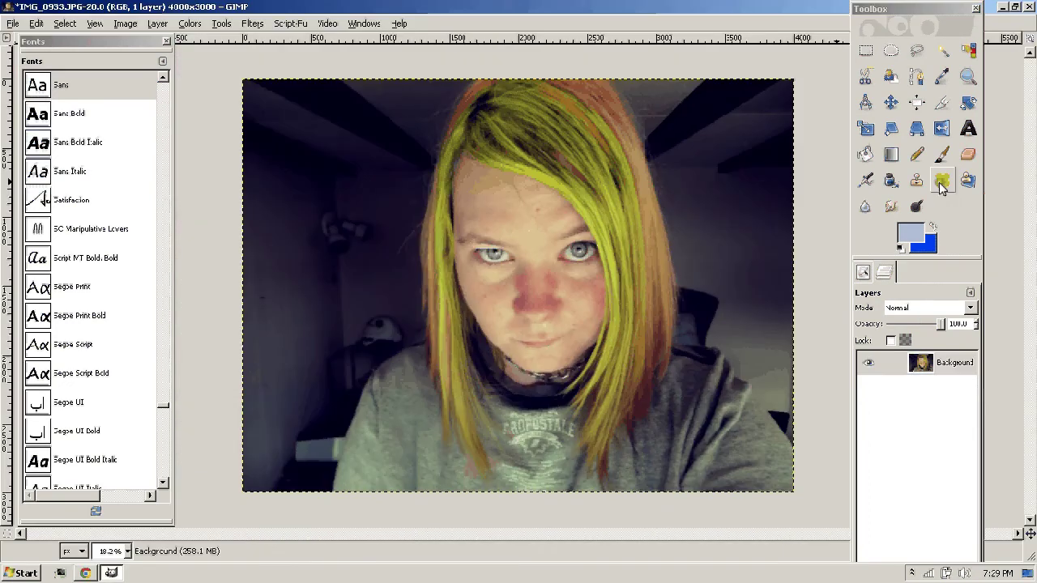
pyautogui.click(942, 183)
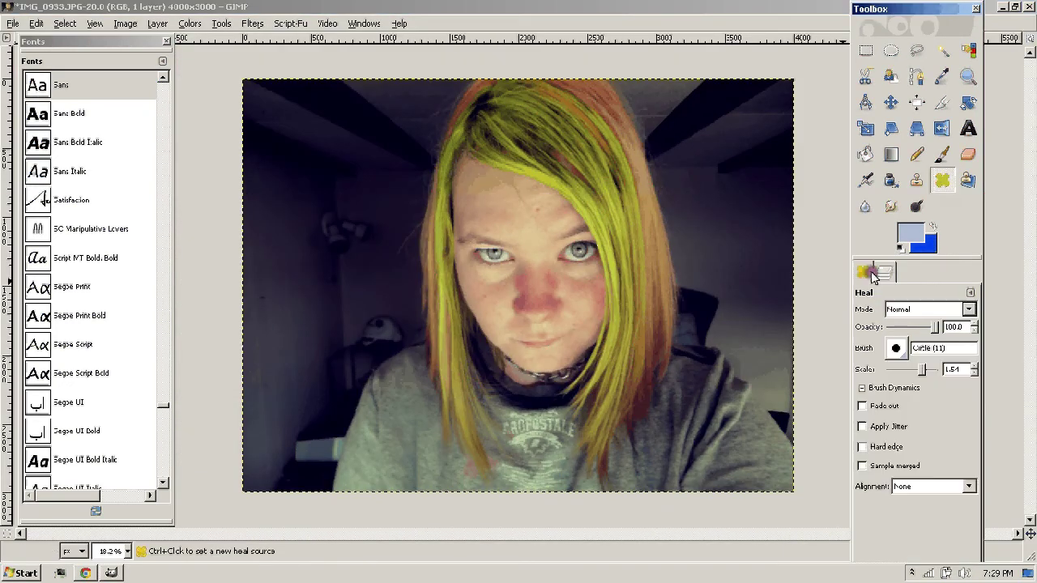
pyautogui.moveTo(922, 369); pyautogui.dragTo(936, 369)
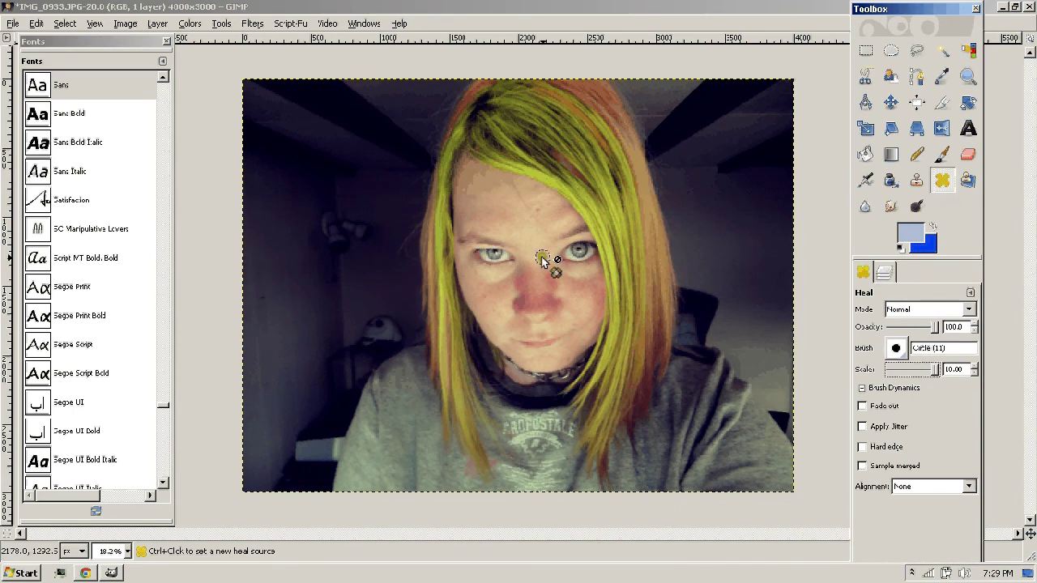
pyautogui.click(897, 348)
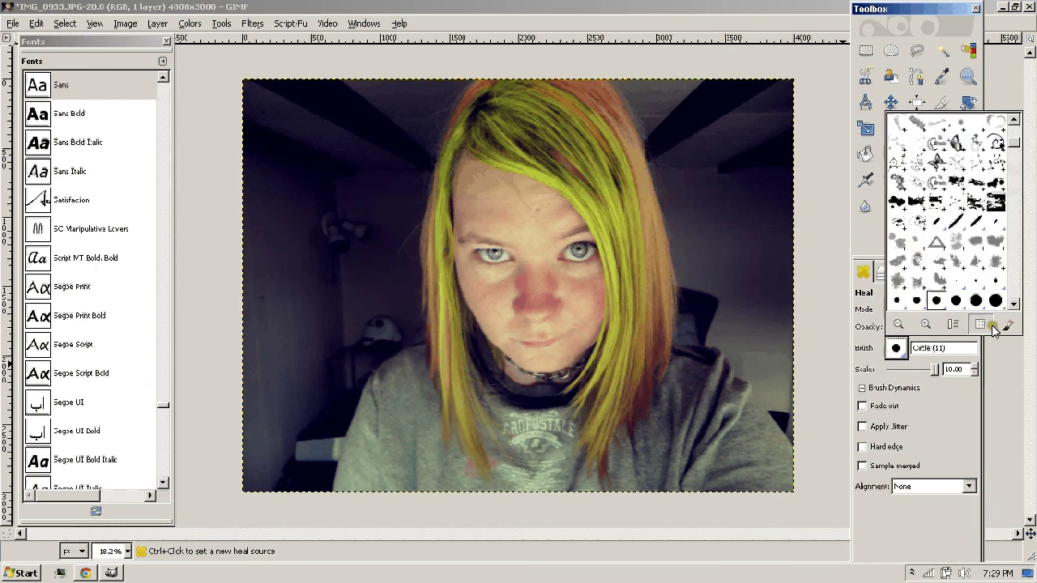
pyautogui.click(828, 358)
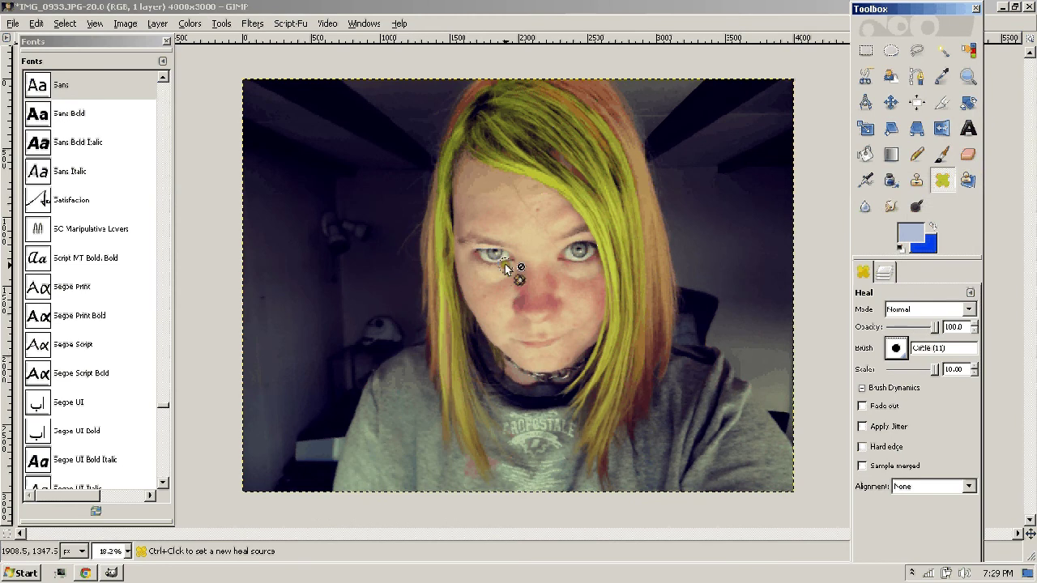
# - Set the heal source between the eyebrows, then heal the skin beneath the left-hand eye and above its eyebrow
pyautogui.keyDown('ctrl'); pyautogui.click(525, 249); pyautogui.keyUp('ctrl')
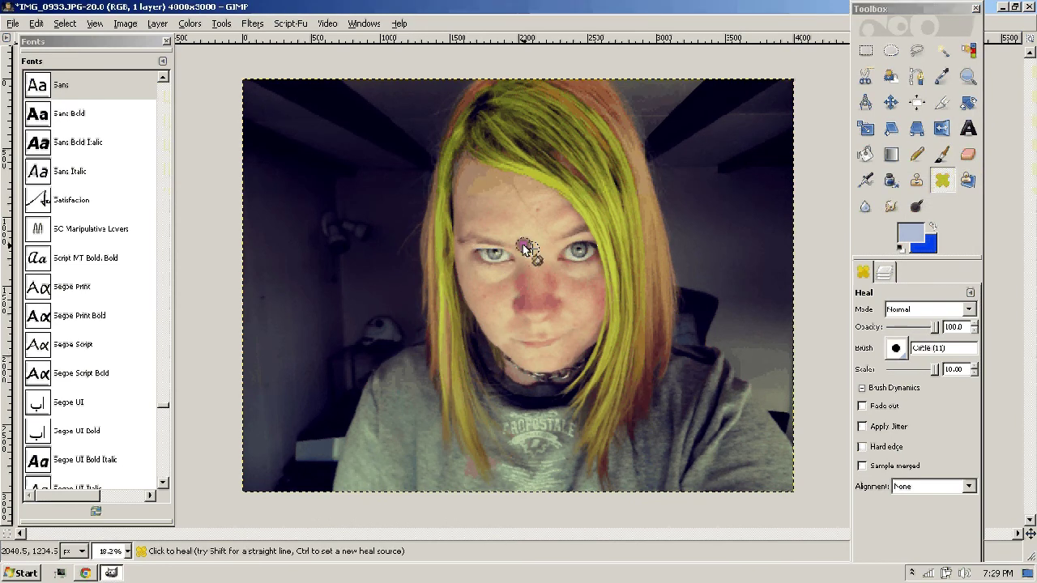
pyautogui.click(127, 551)
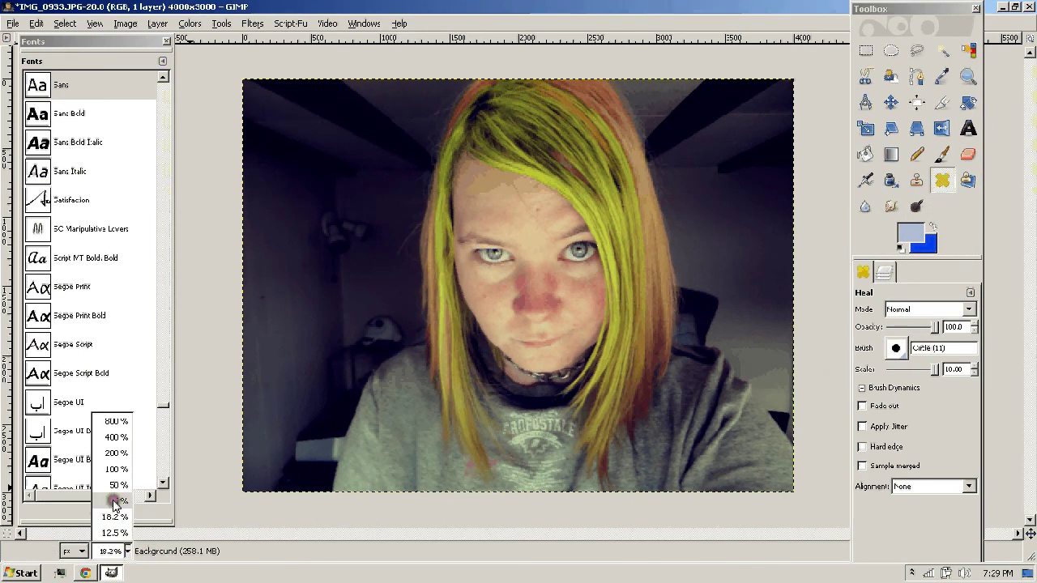
pyautogui.click(114, 501)
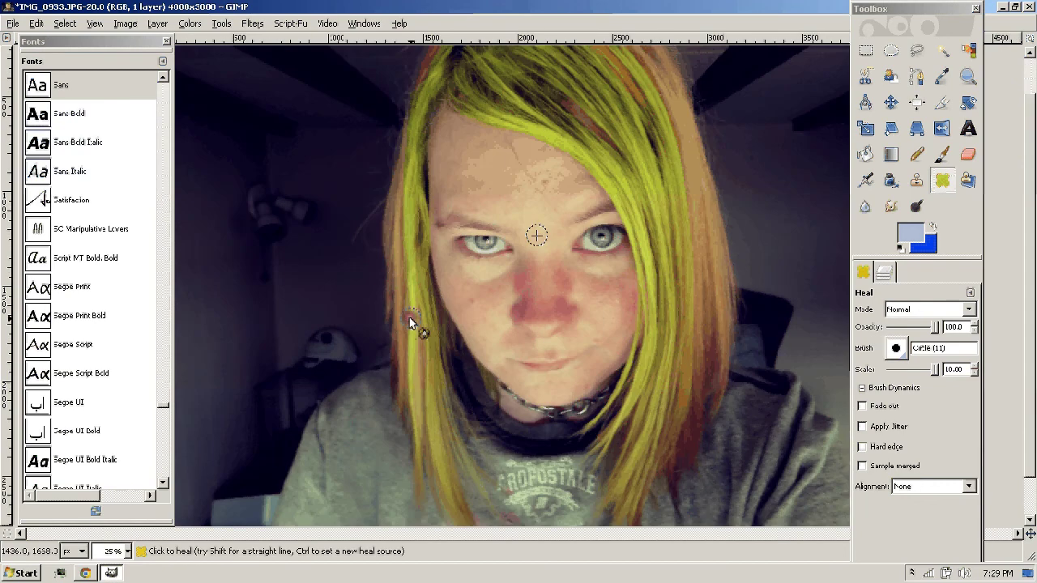
pyautogui.click(485, 287)
pyautogui.click(500, 280)
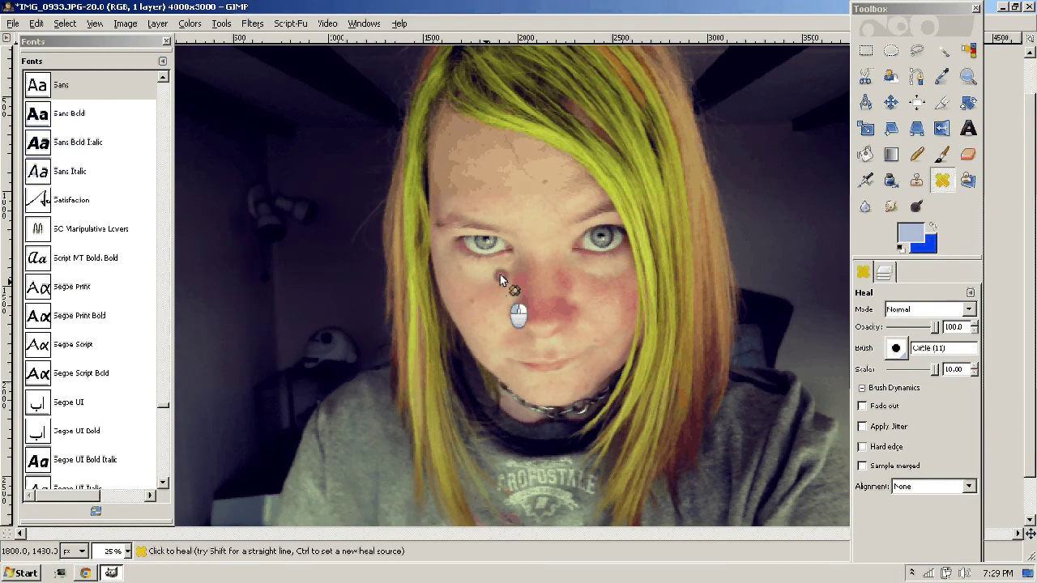
pyautogui.click(492, 213)
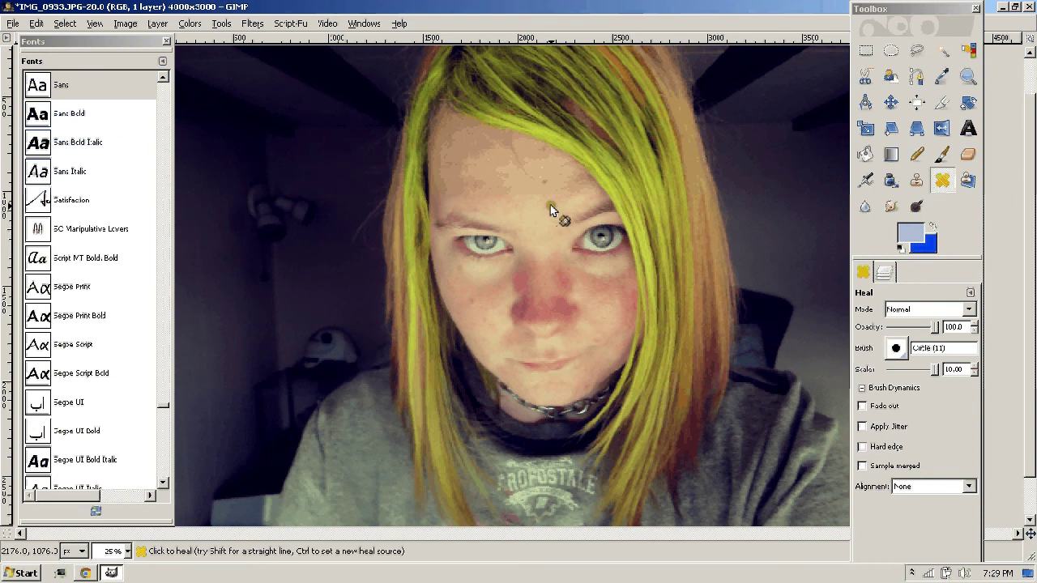
# - Heal the blemishes across the middle and upper forehead
pyautogui.click(550, 207)
pyautogui.click(528, 182)
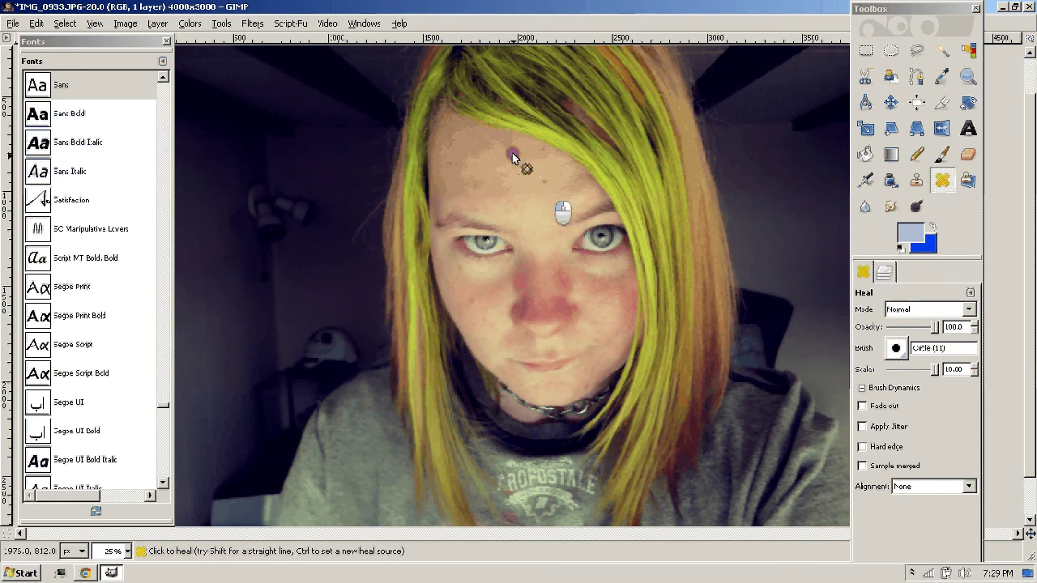
pyautogui.click(510, 150)
pyautogui.click(544, 159)
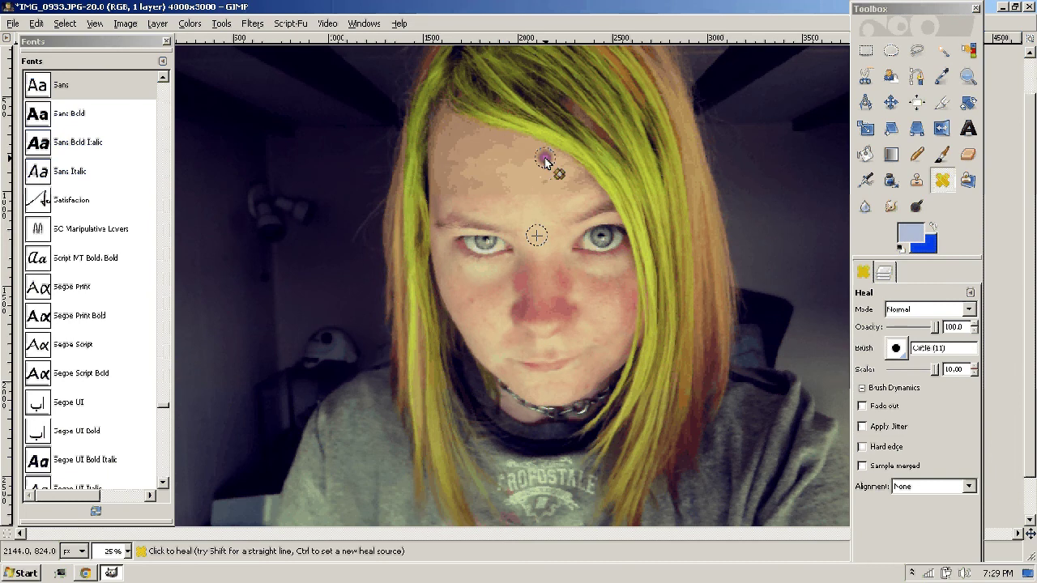
pyautogui.click(544, 159)
pyautogui.click(535, 162)
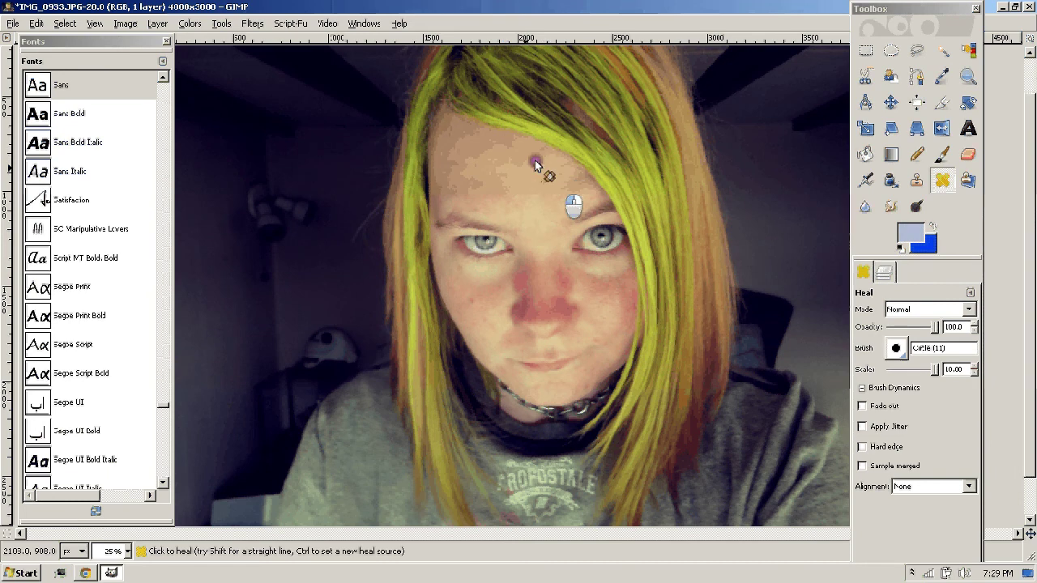
pyautogui.click(543, 158)
pyautogui.click(566, 174)
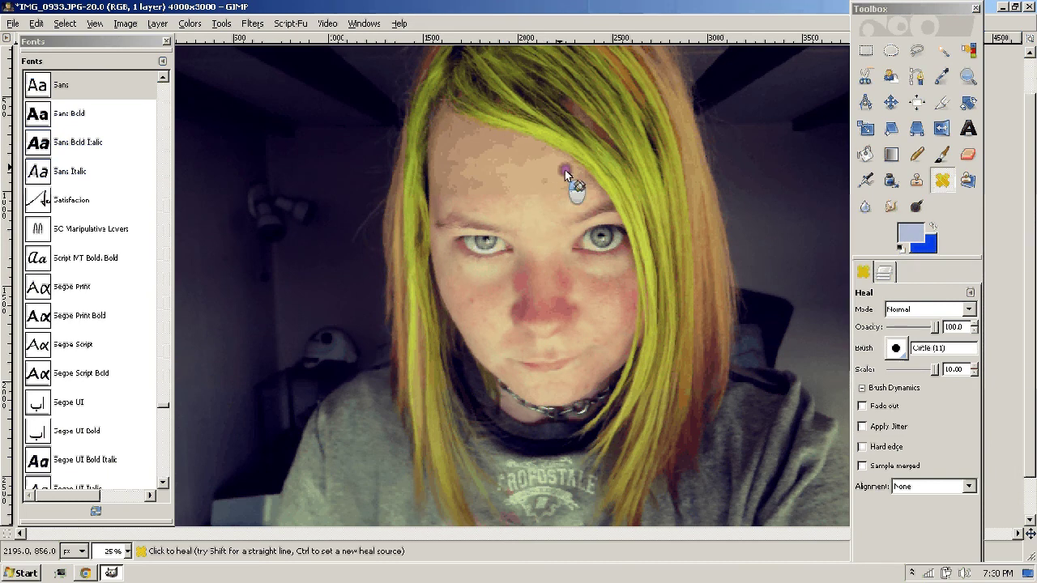
# - Smooth the skin above the right-hand eyebrow and along the left-hand side of the forehead with the Heal tool
pyautogui.click(578, 205)
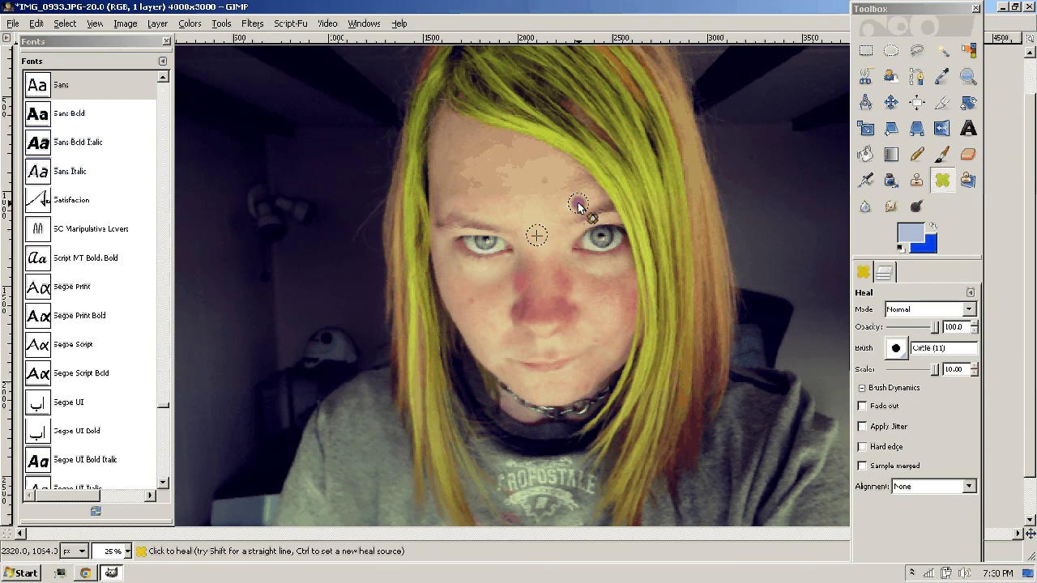
pyautogui.click(572, 204)
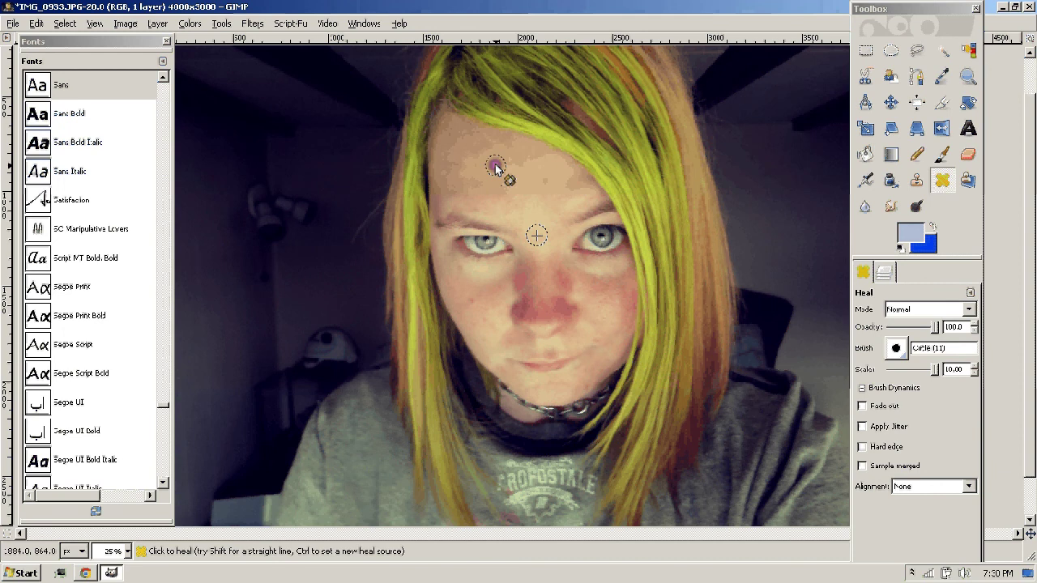
pyautogui.moveTo(496, 168)
pyautogui.mouseDown()
pyautogui.moveTo(474, 154)
pyautogui.moveTo(484, 144)
pyautogui.moveTo(505, 145)
pyautogui.moveTo(528, 199)
pyautogui.moveTo(486, 212)
pyautogui.moveTo(457, 196)
pyautogui.moveTo(444, 204)
pyautogui.mouseUp()
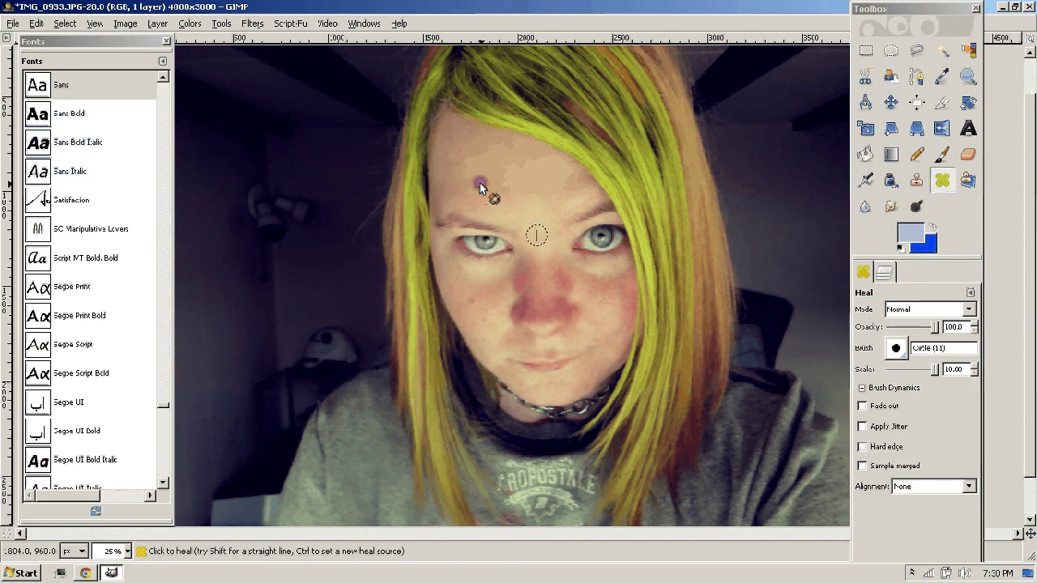
pyautogui.moveTo(448, 164)
pyautogui.mouseDown()
pyautogui.moveTo(451, 141)
pyautogui.moveTo(481, 141)
pyautogui.moveTo(447, 122)
pyautogui.mouseUp()
pyautogui.click(549, 166)
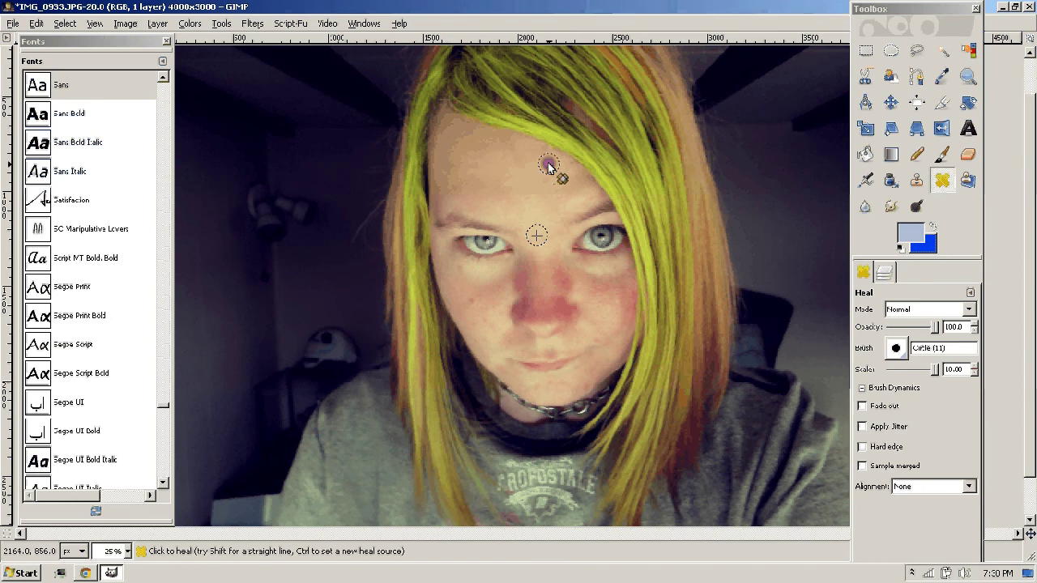
pyautogui.moveTo(549, 166)
pyautogui.mouseDown()
pyautogui.moveTo(580, 200)
pyautogui.moveTo(558, 245)
pyautogui.moveTo(580, 269)
pyautogui.mouseUp()
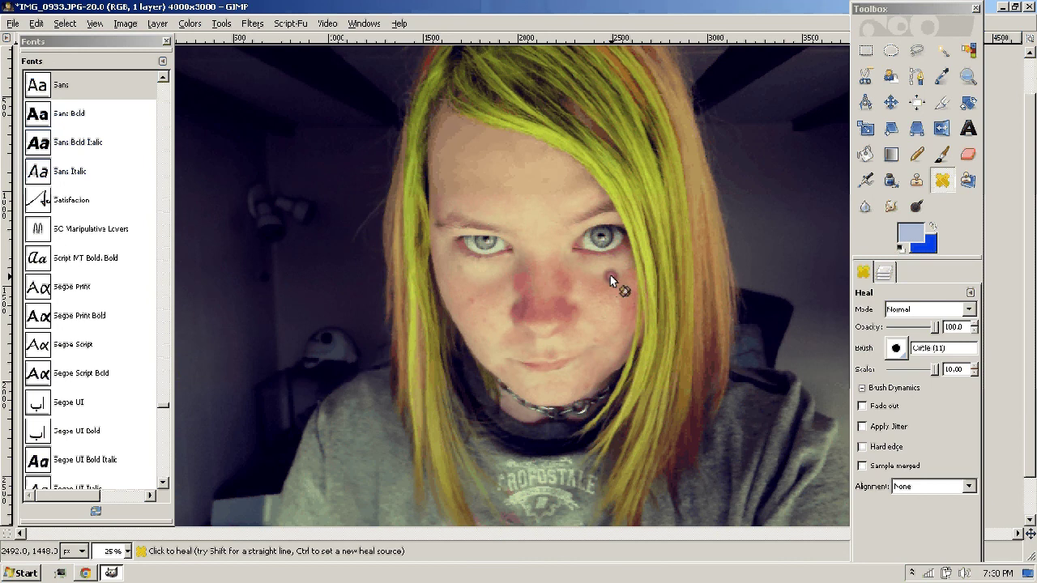
# - Heal the spots on both cheeks below the eyes and beside the nose, and touch up the center of the forehead
pyautogui.click(625, 269)
pyautogui.click(580, 277)
pyautogui.click(467, 287)
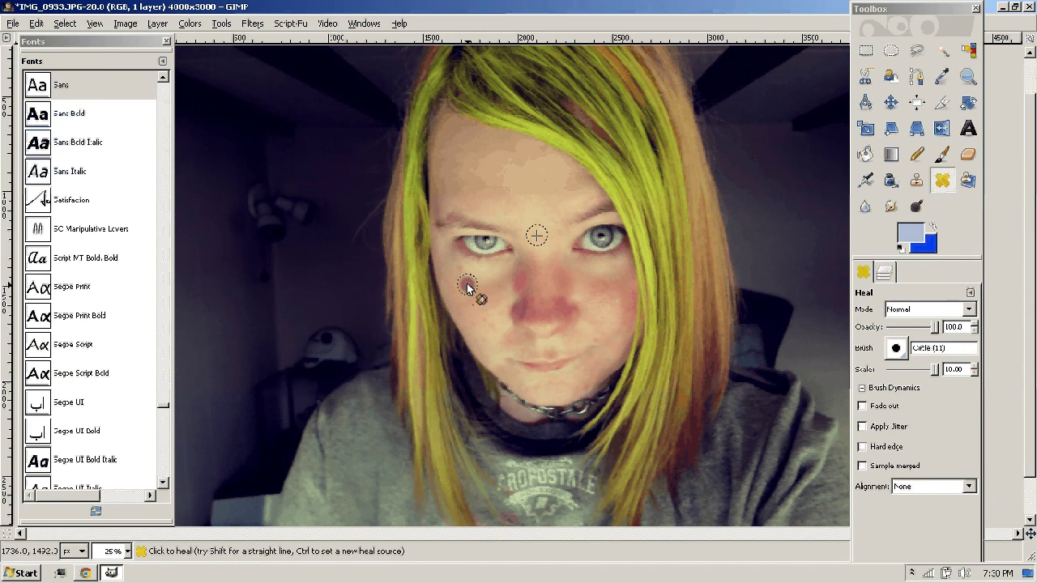
pyautogui.click(508, 276)
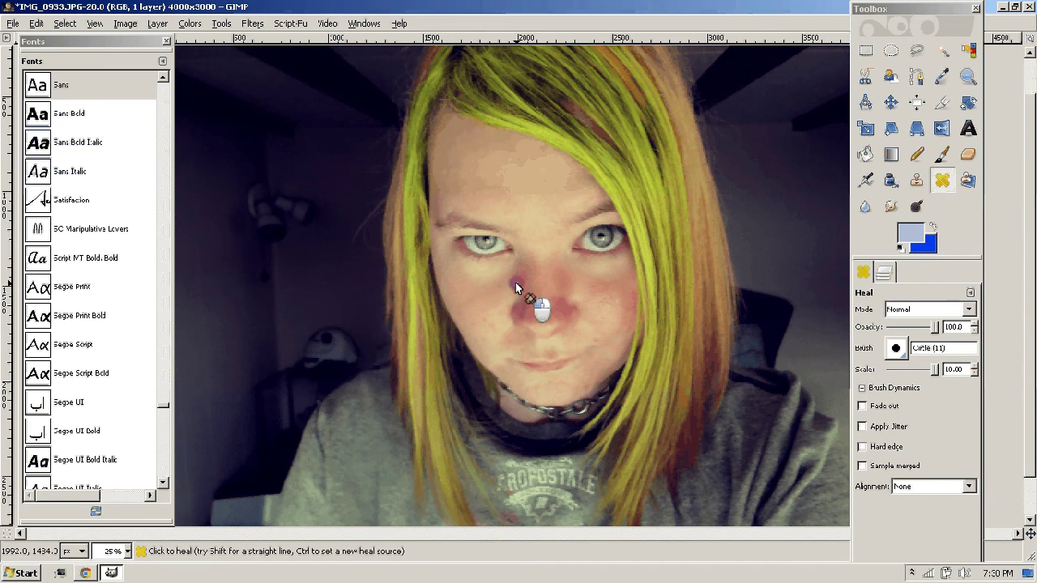
pyautogui.click(515, 282)
pyautogui.click(543, 154)
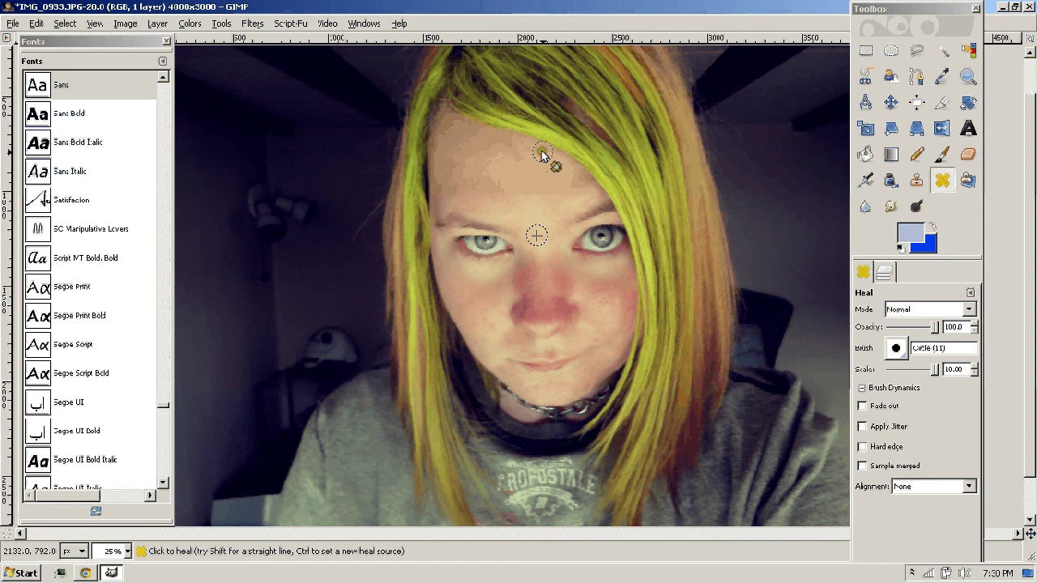
pyautogui.click(536, 197)
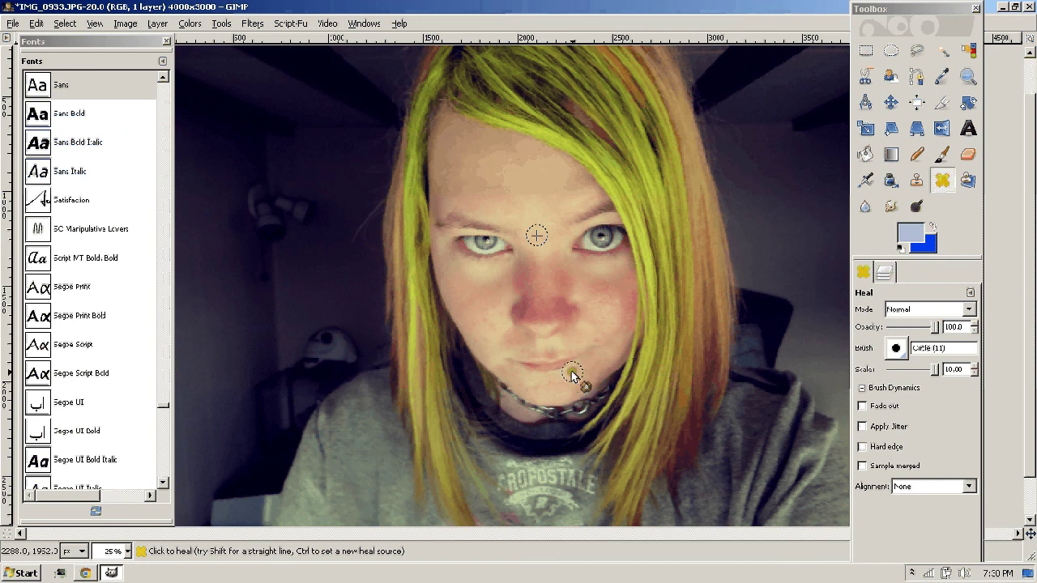
# - Heal the skin from the right-hand corner of the mouth up across the right-hand cheek
pyautogui.click(581, 377)
pyautogui.click(599, 342)
pyautogui.click(627, 305)
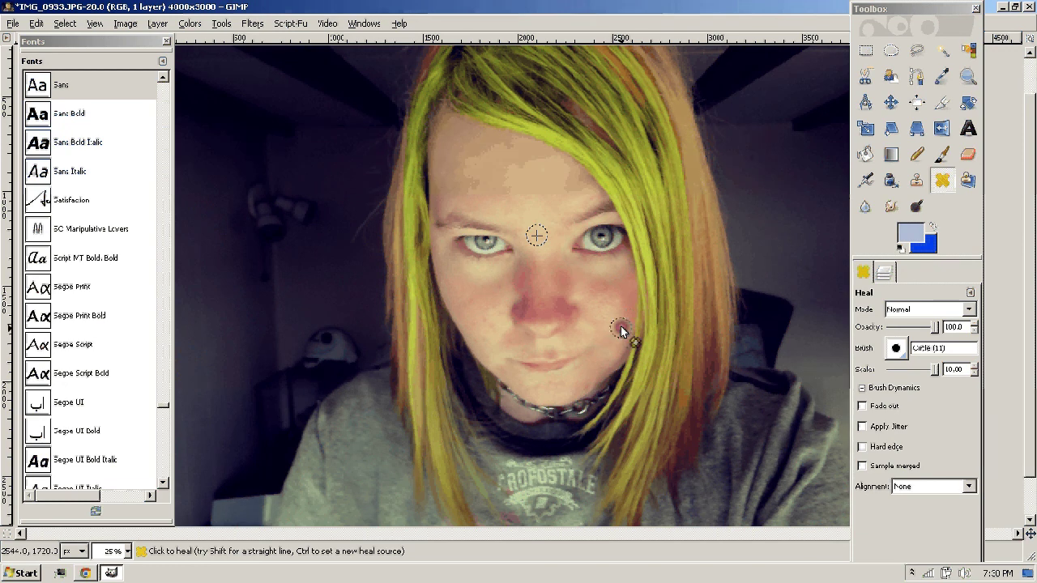
pyautogui.click(628, 320)
pyautogui.click(627, 322)
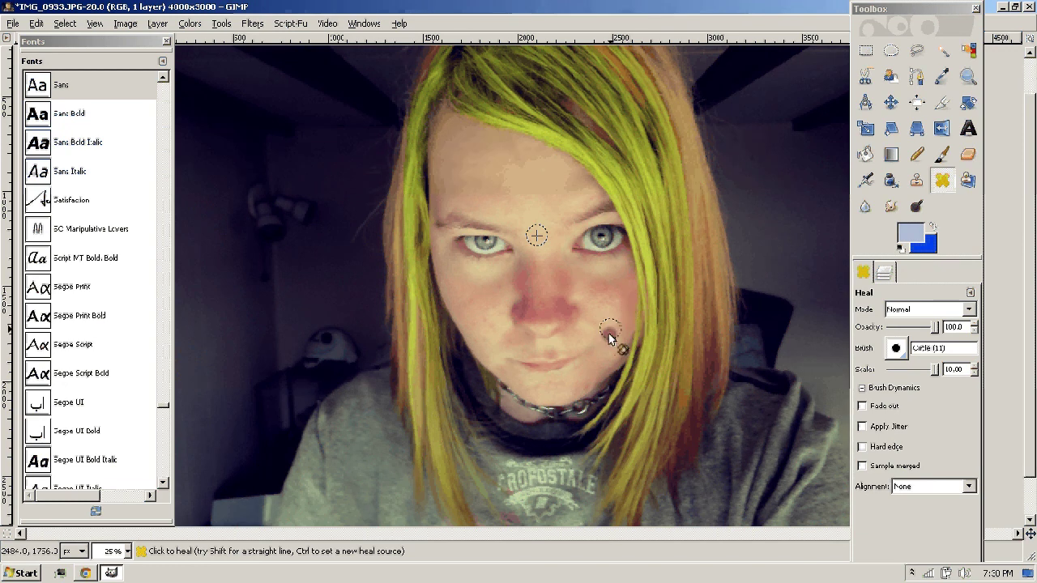
pyautogui.click(606, 306)
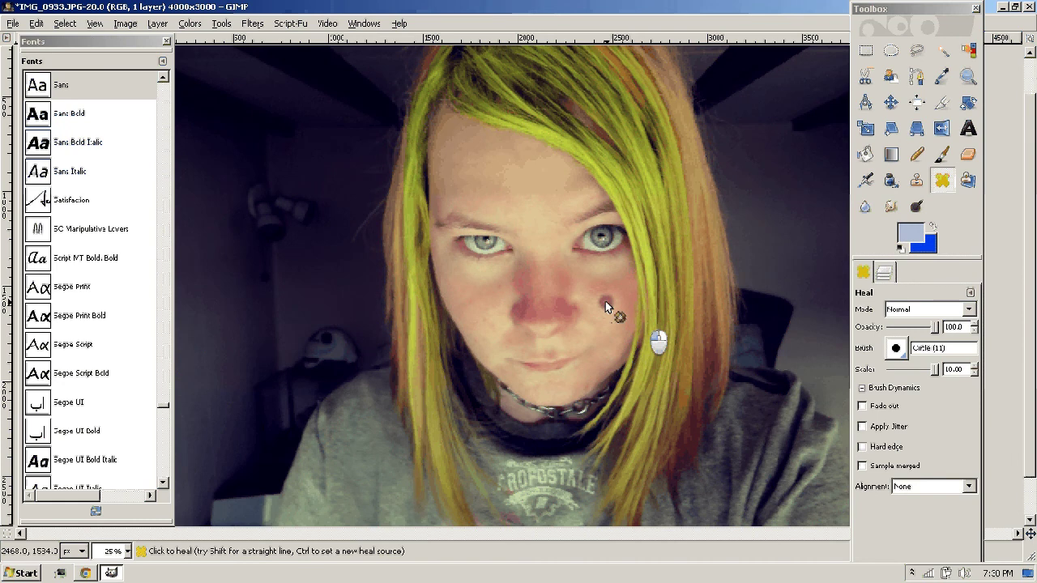
pyautogui.click(600, 298)
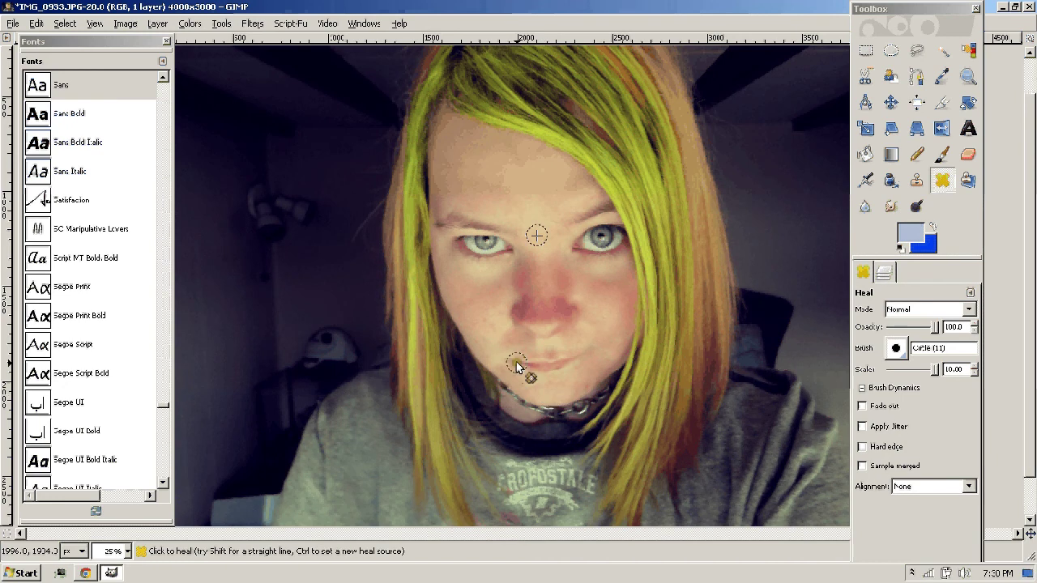
# - Heal the left-hand lower cheek, the right-hand side of the nose, and the skin below the right-hand mouth corner
pyautogui.keyDown('ctrl'); pyautogui.click(499, 305); pyautogui.keyUp('ctrl')
pyautogui.click(487, 322)
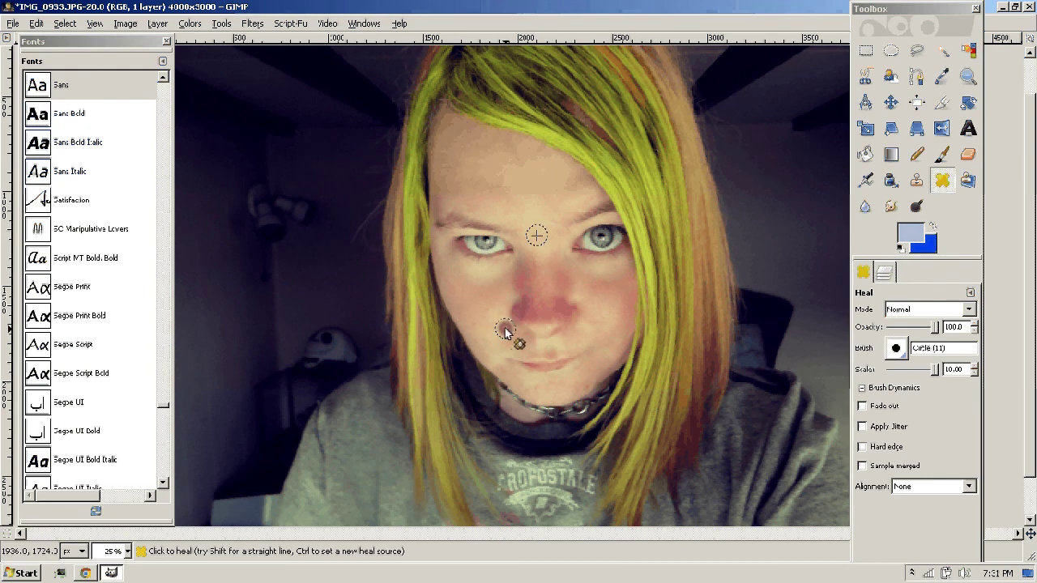
pyautogui.keyDown('ctrl'); pyautogui.click(500, 309); pyautogui.keyUp('ctrl')
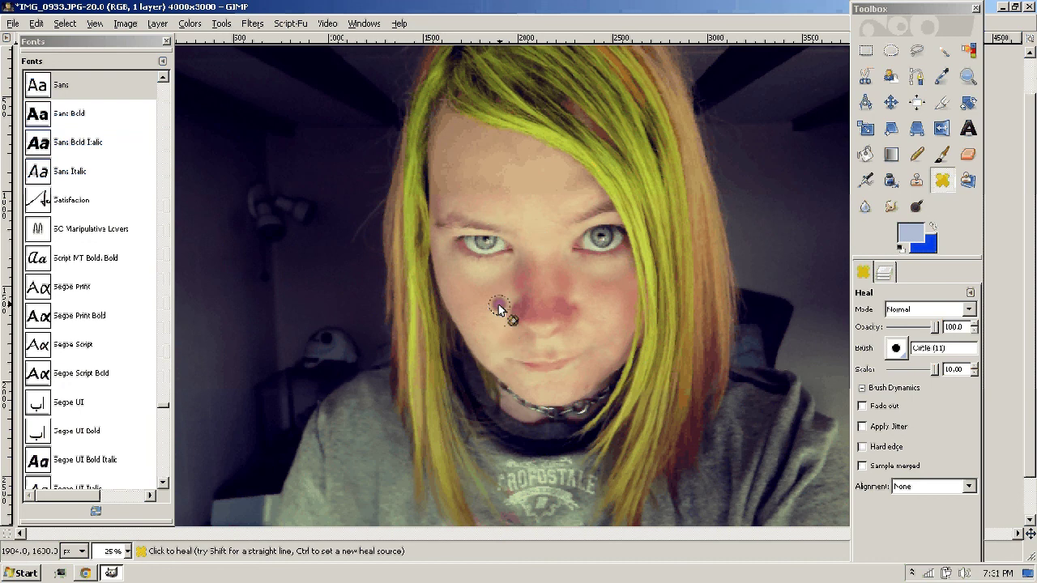
pyautogui.click(500, 346)
pyautogui.click(572, 293)
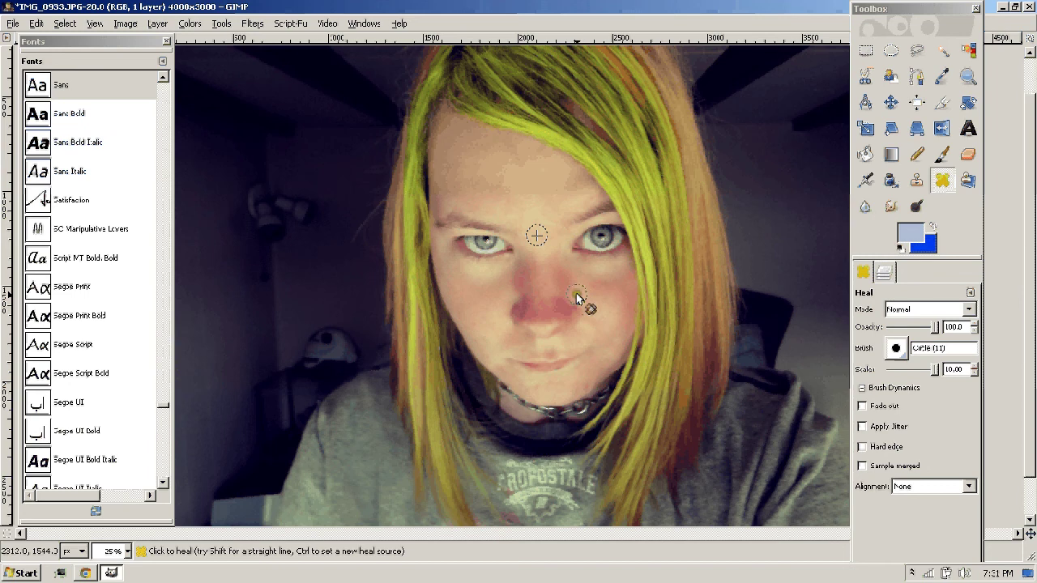
pyautogui.click(572, 293)
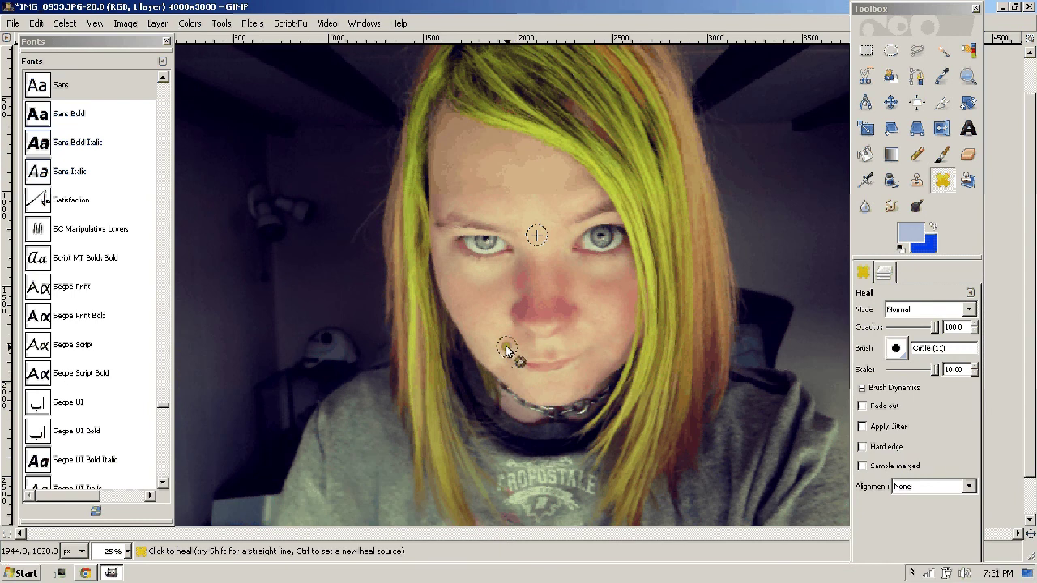
pyautogui.click(587, 376)
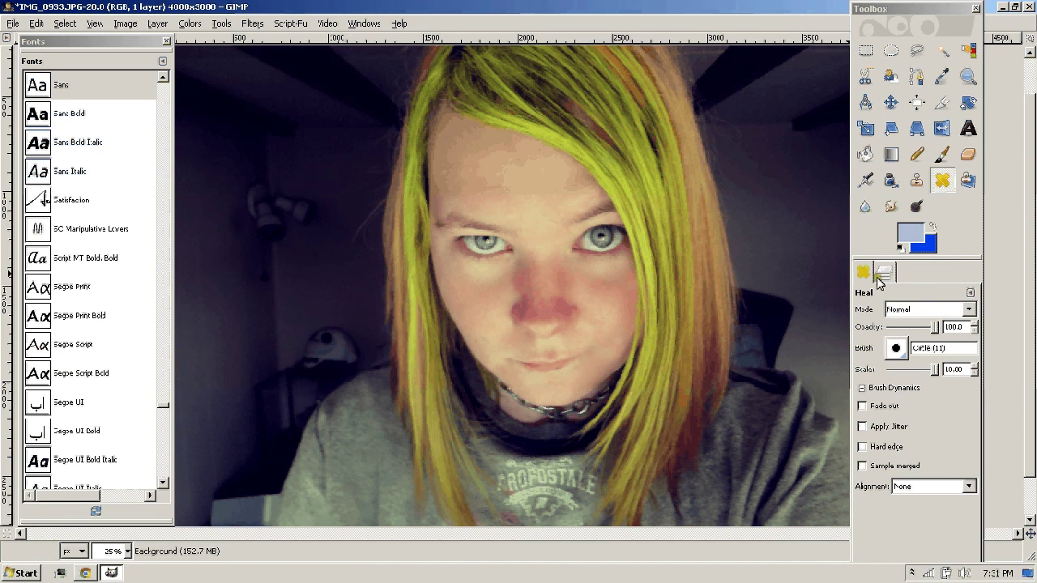
# - Reduce the Heal brush scale to 3.49 and retouch the small spots on the chin
pyautogui.click(930, 371)
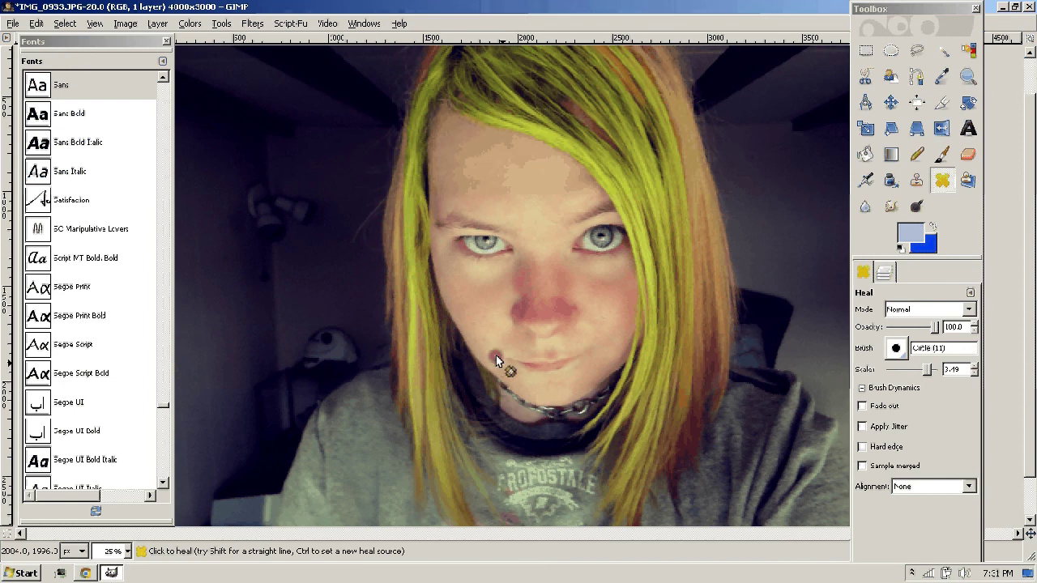
pyautogui.click(528, 391)
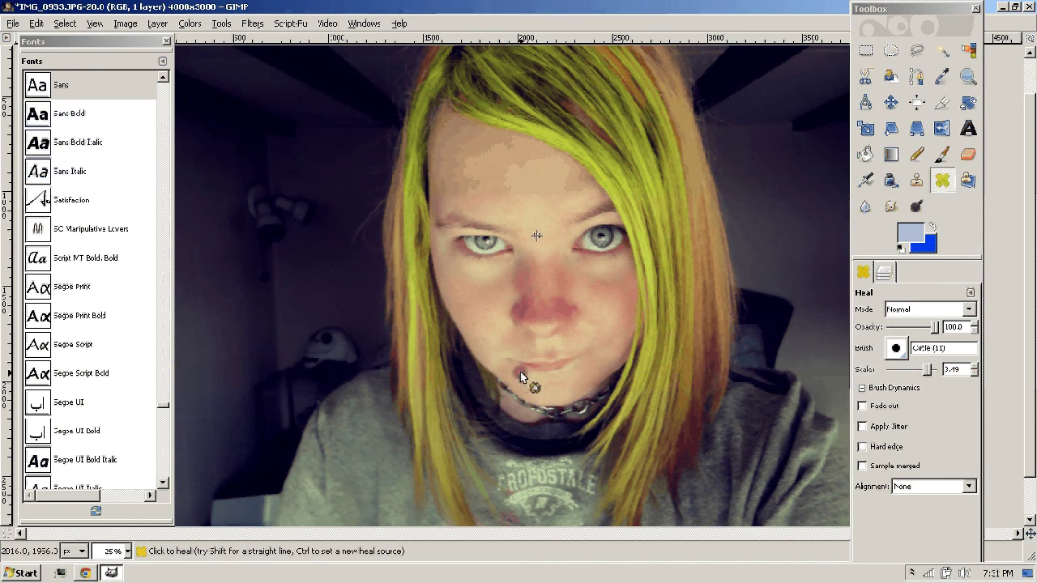
pyautogui.click(553, 401)
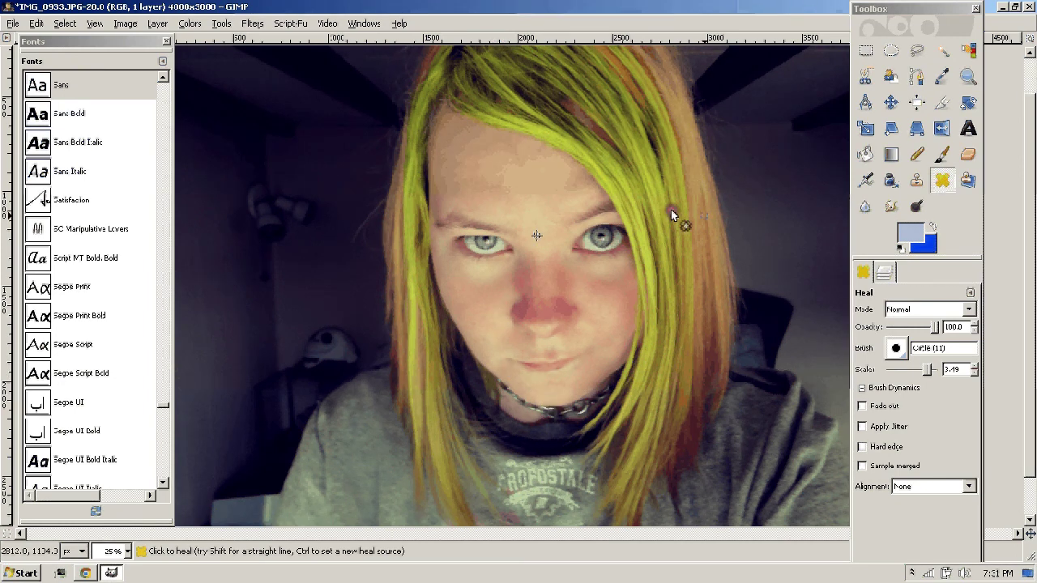
# - Duplicate the retouched Background layer
pyautogui.click(884, 273)
pyautogui.rightClick(932, 365)
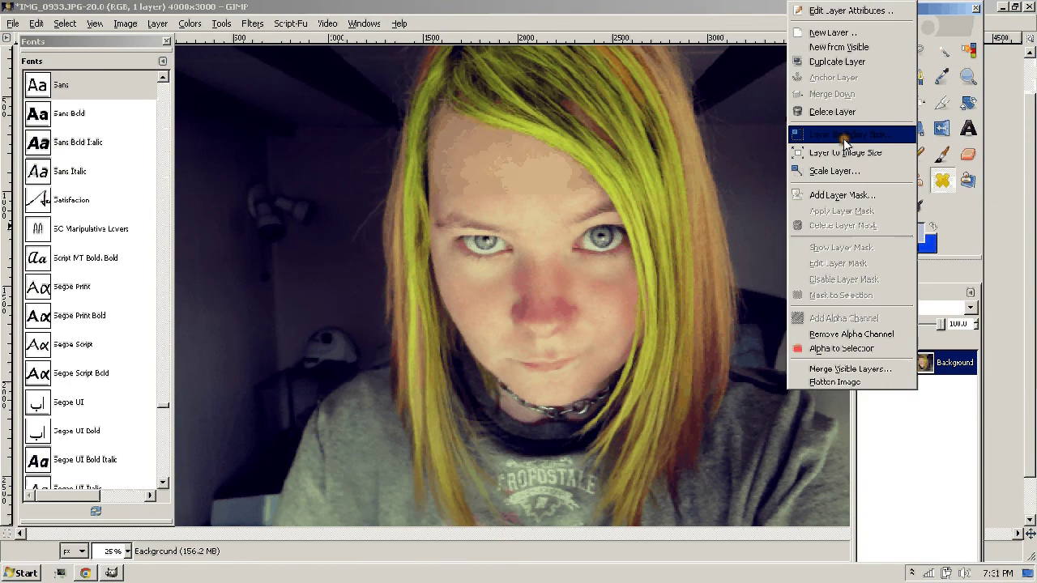
pyautogui.click(845, 139)
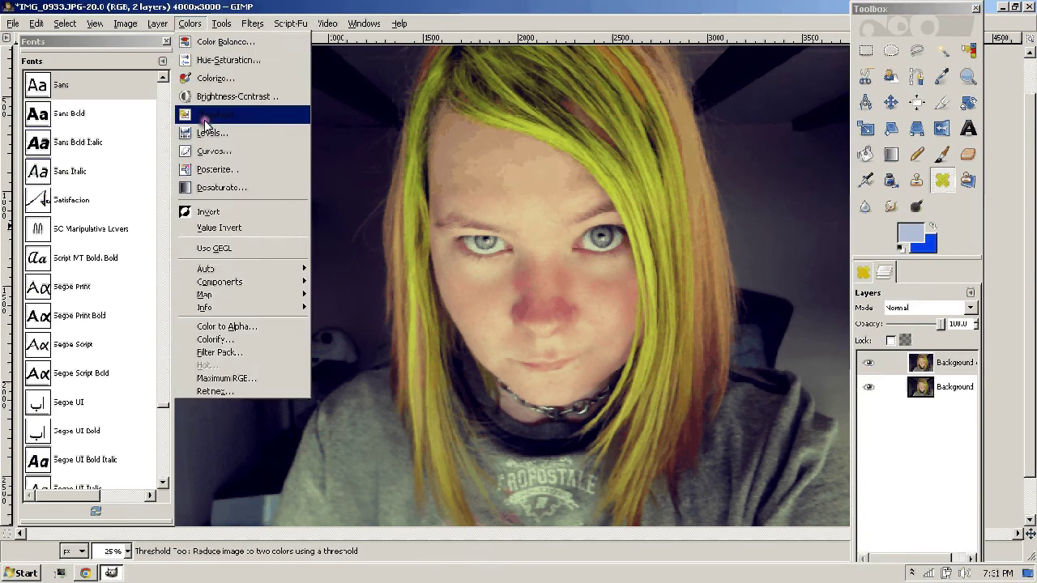
# - Try the saved Curves presets on the Background copy and apply the one that gently lifts the midtones
pyautogui.click(208, 150)
pyautogui.click(155, 110)
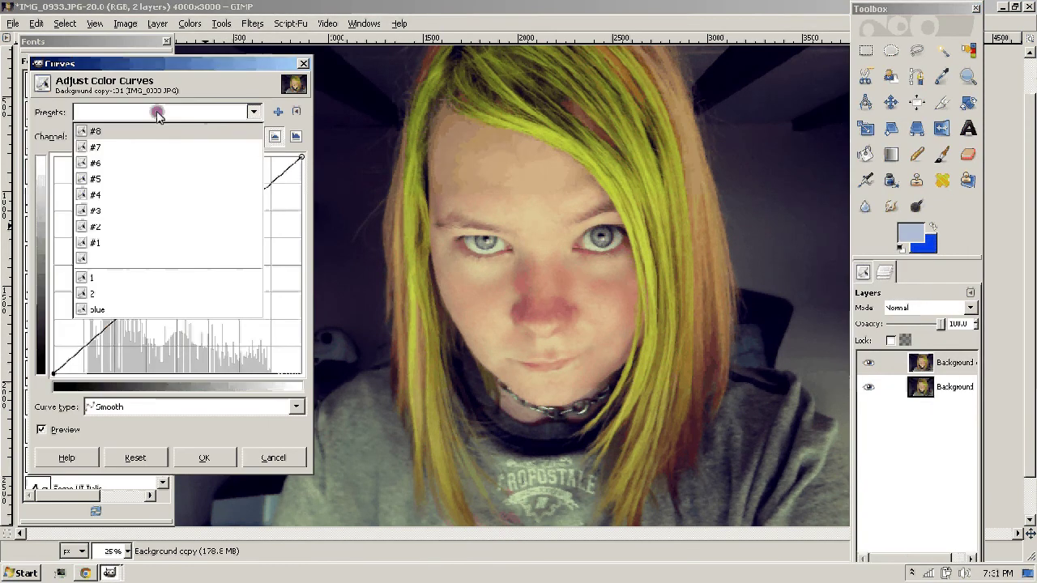
pyautogui.click(138, 146)
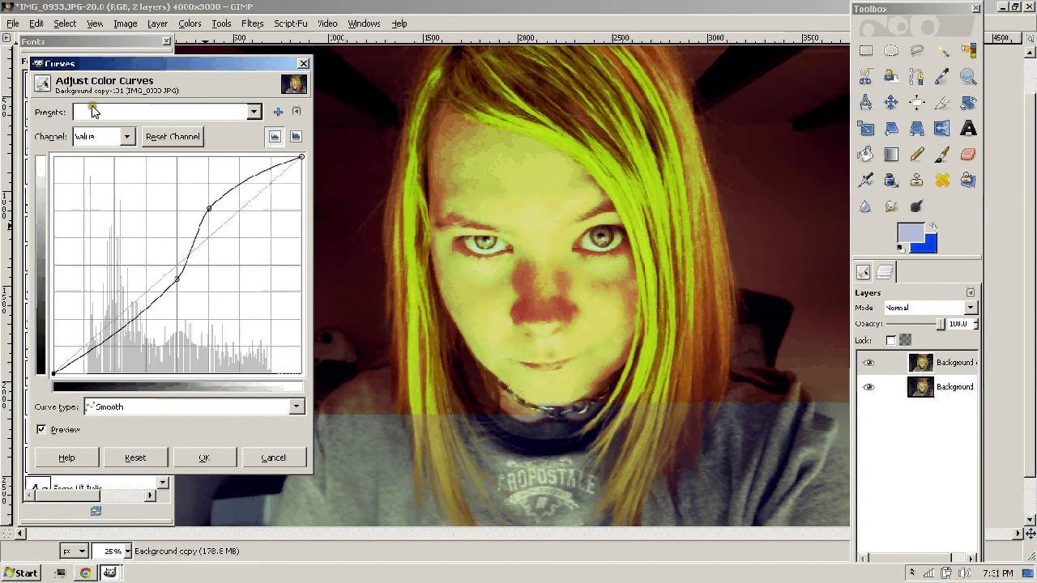
pyautogui.click(93, 110)
pyautogui.click(103, 157)
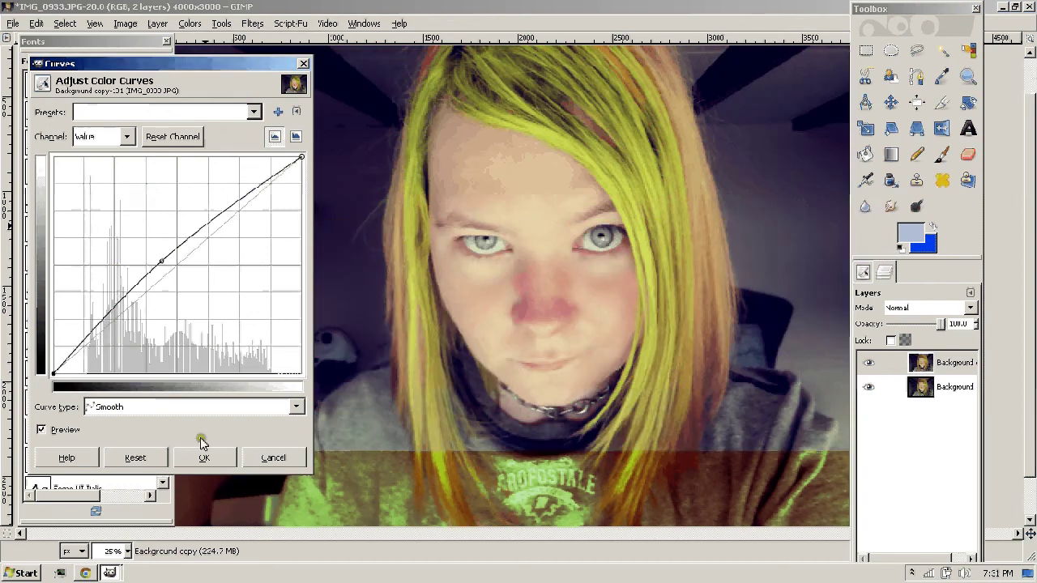
pyautogui.click(204, 454)
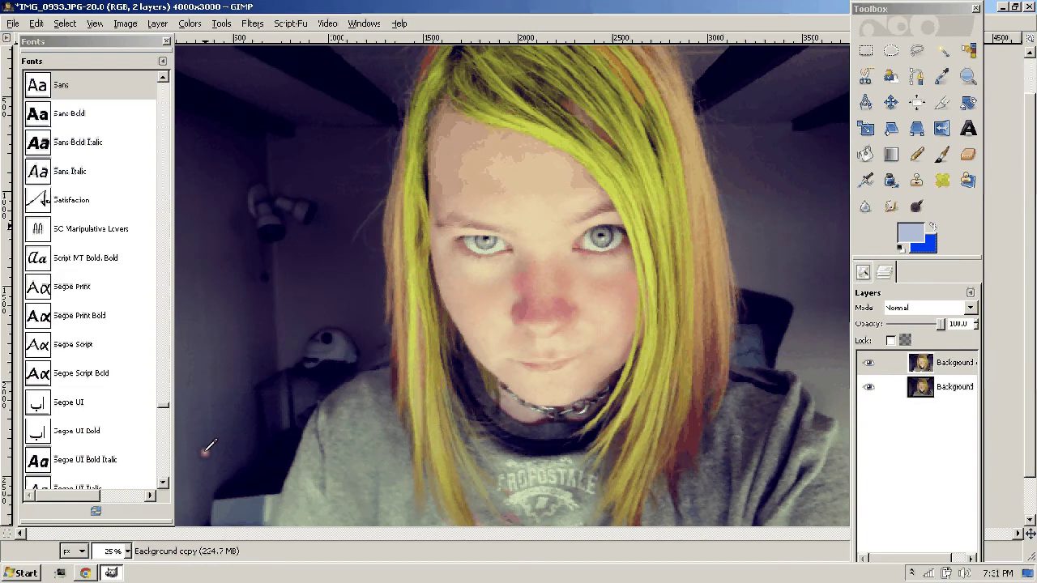
# - Set the brightened copy's opacity to about 88.1 and merge it down
pyautogui.moveTo(951, 322); pyautogui.dragTo(936, 328)
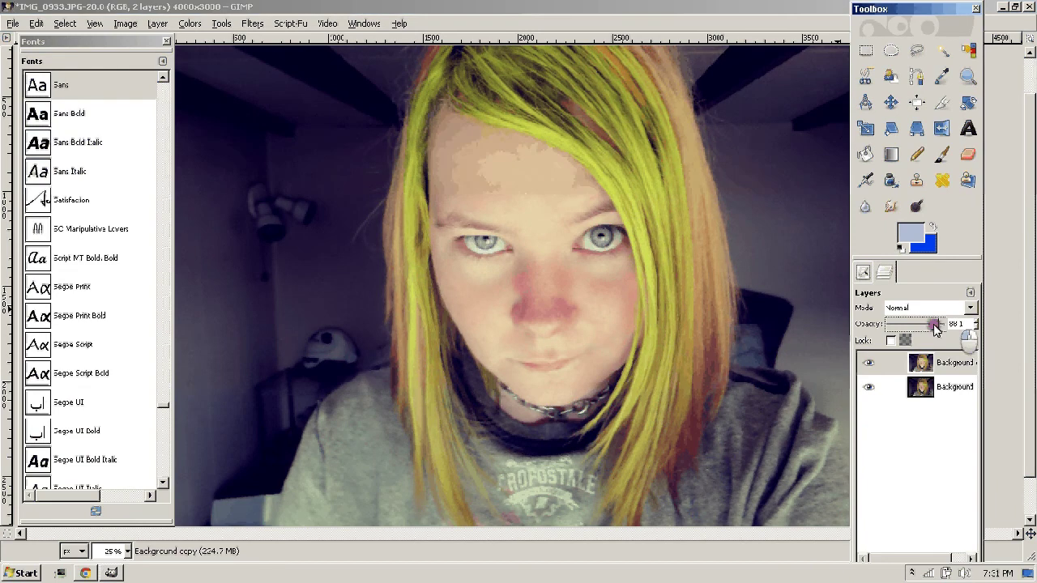
pyautogui.rightClick(924, 356)
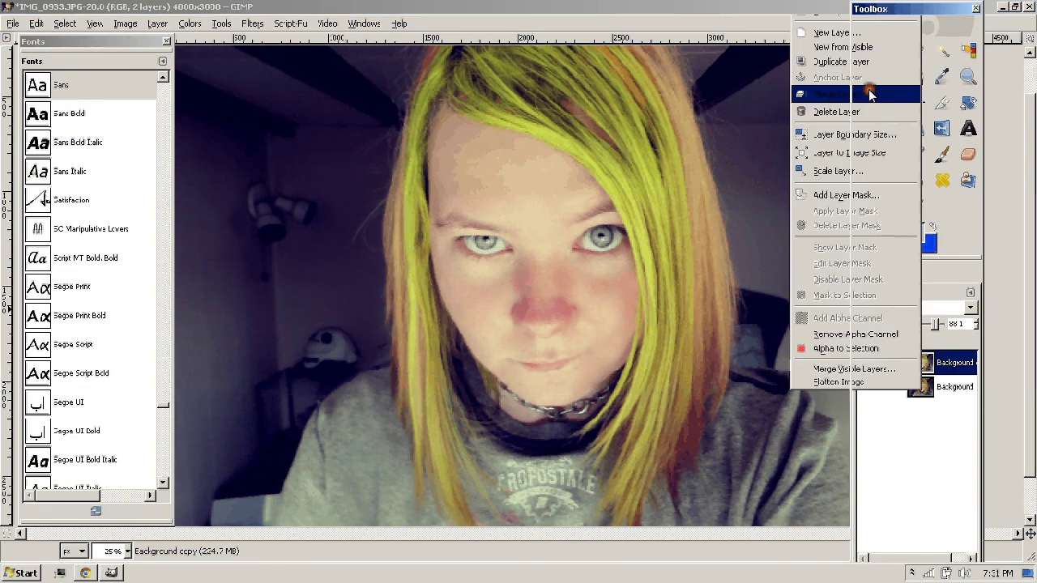
pyautogui.click(871, 88)
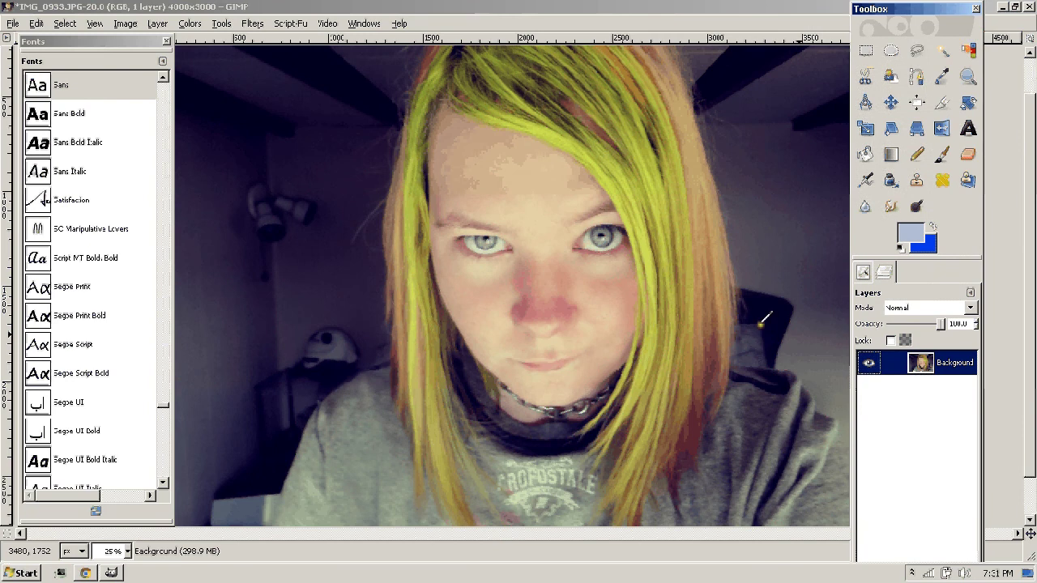
# - Duplicate the Background layer and sharpen the copy with the Unsharp Mask filter
pyautogui.rightClick(927, 363)
pyautogui.click(831, 62)
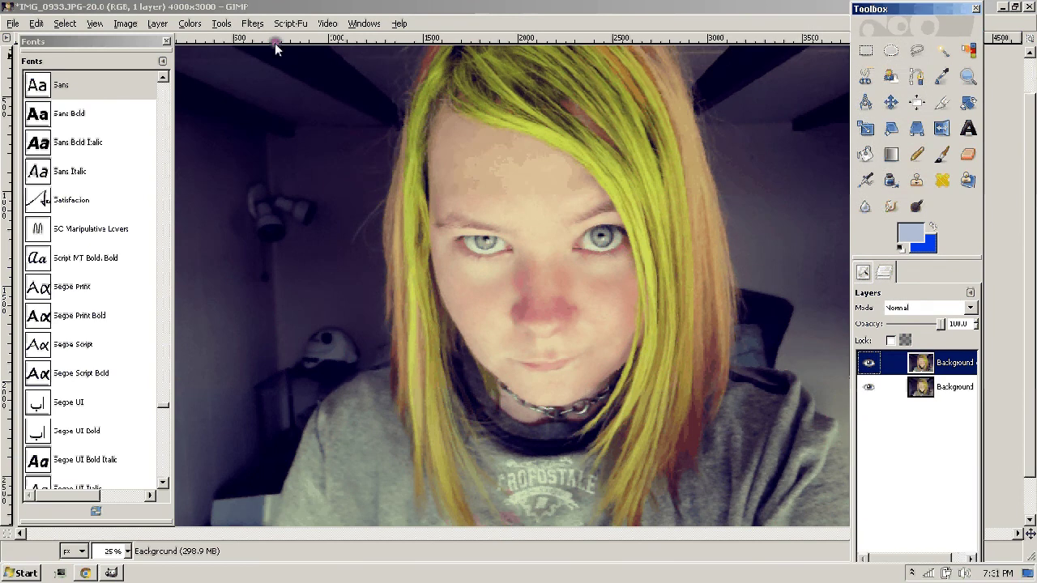
pyautogui.click(252, 23)
pyautogui.moveTo(278, 120)
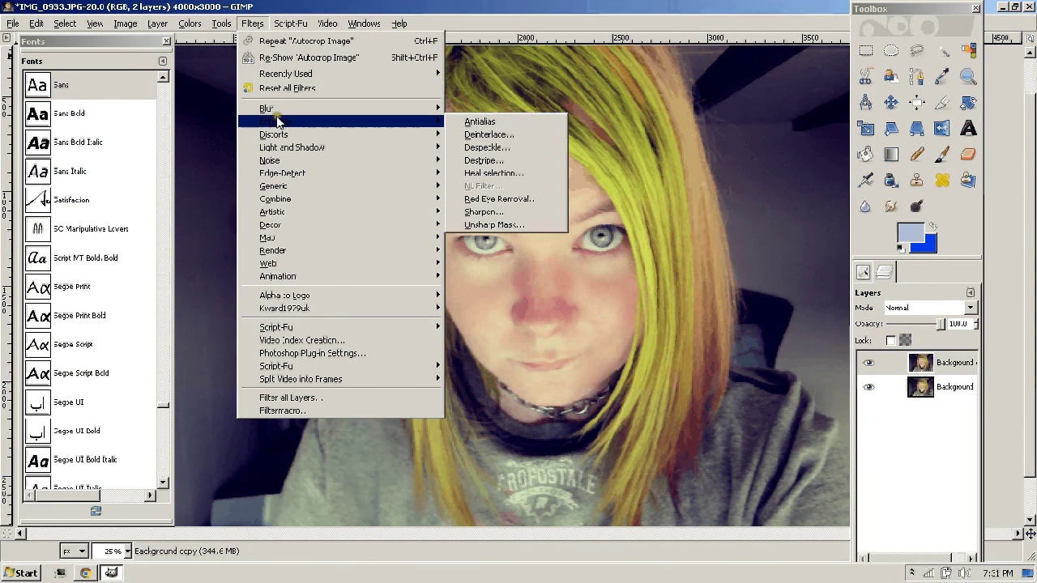
pyautogui.click(517, 223)
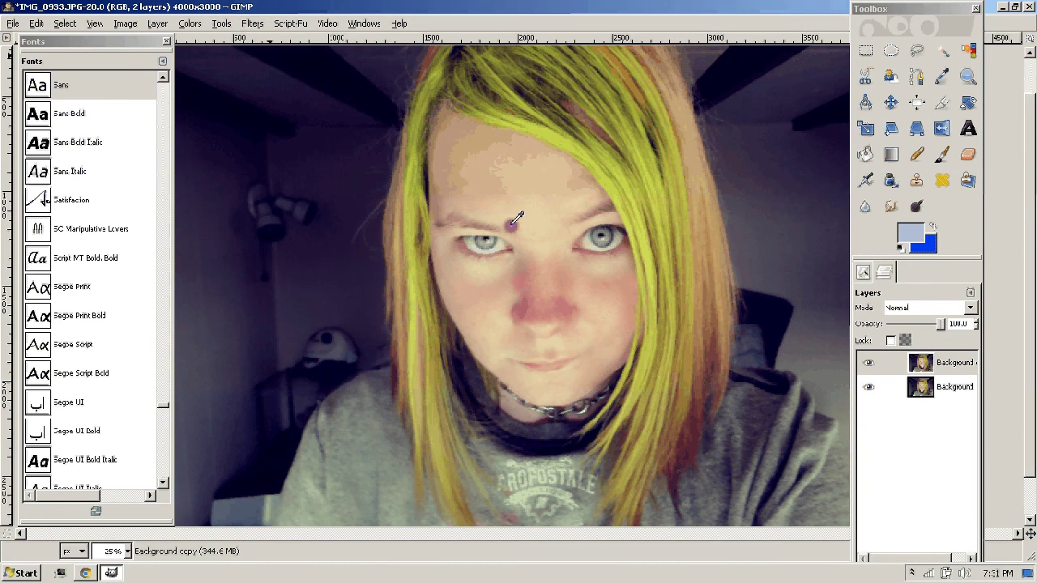
pyautogui.press('Tab')
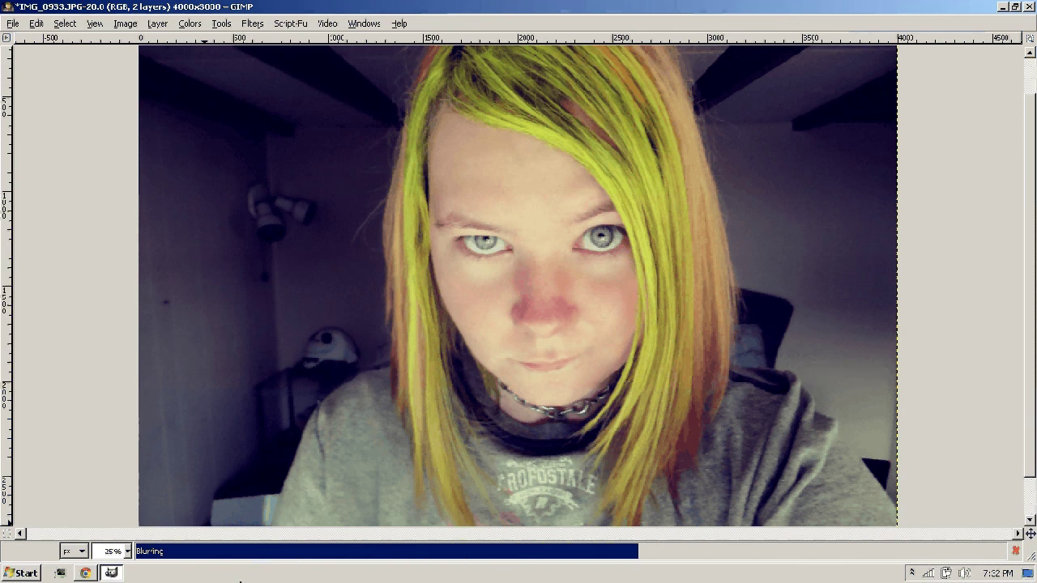
pyautogui.click(110, 573)
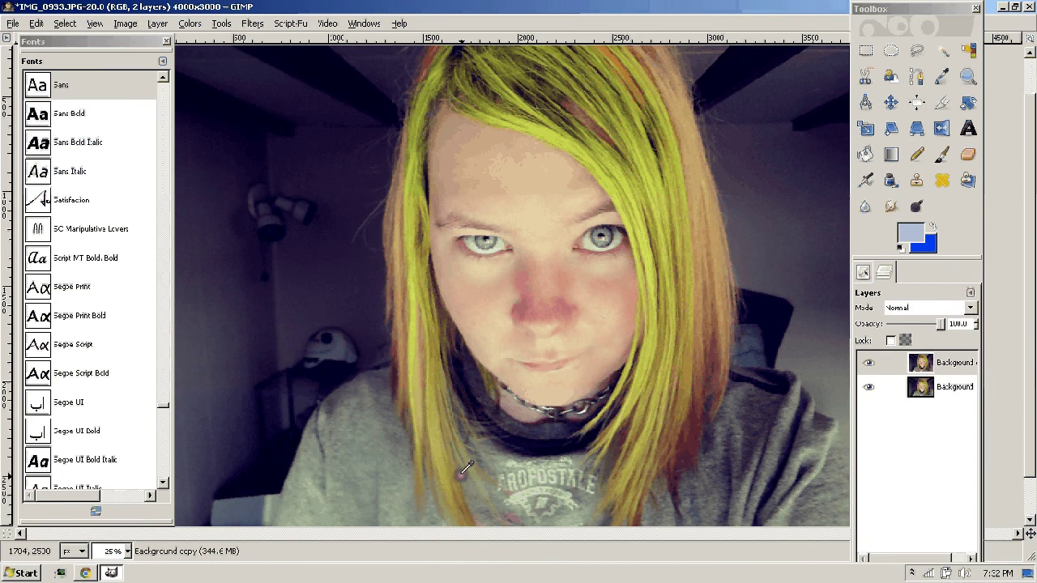
# - Lower the sharpened copy's opacity to about 64.2 and merge it down
pyautogui.moveTo(941, 323); pyautogui.dragTo(925, 328)
pyautogui.rightClick(924, 362)
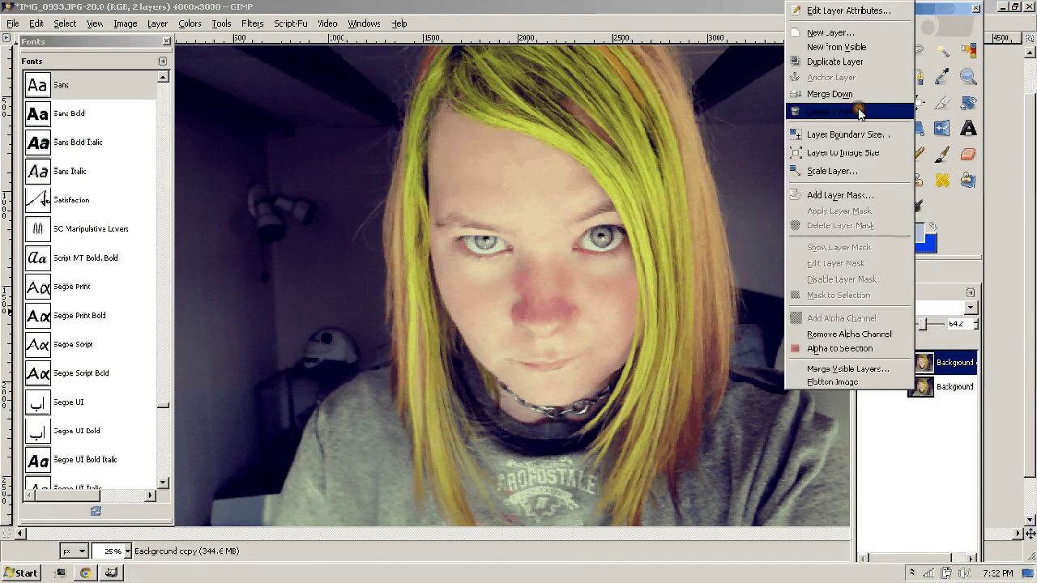
pyautogui.click(858, 108)
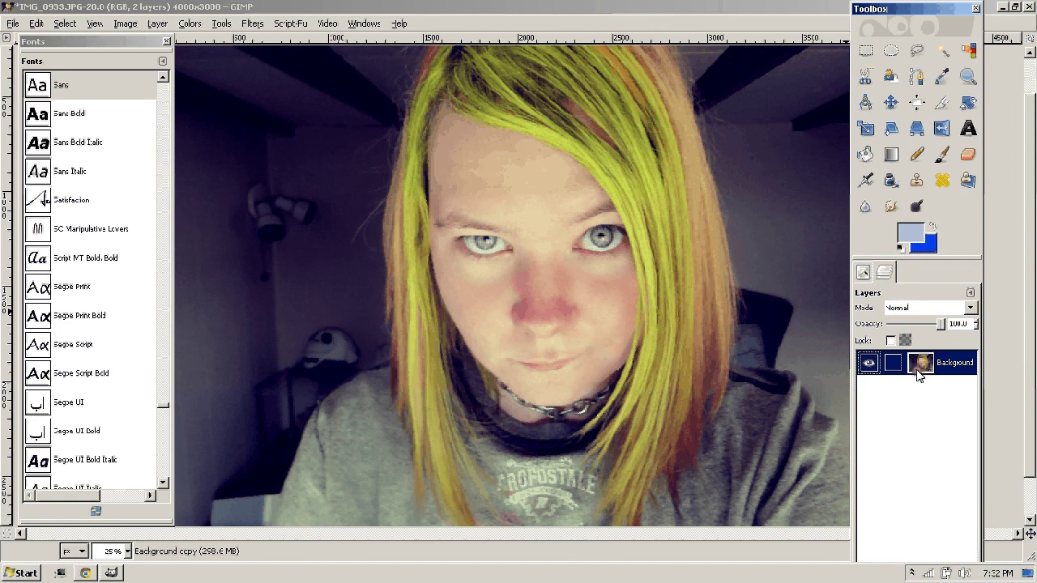
# - Duplicate the Background layer and set the copy's blend mode to Multiply
pyautogui.click(920, 373)
pyautogui.click(906, 307)
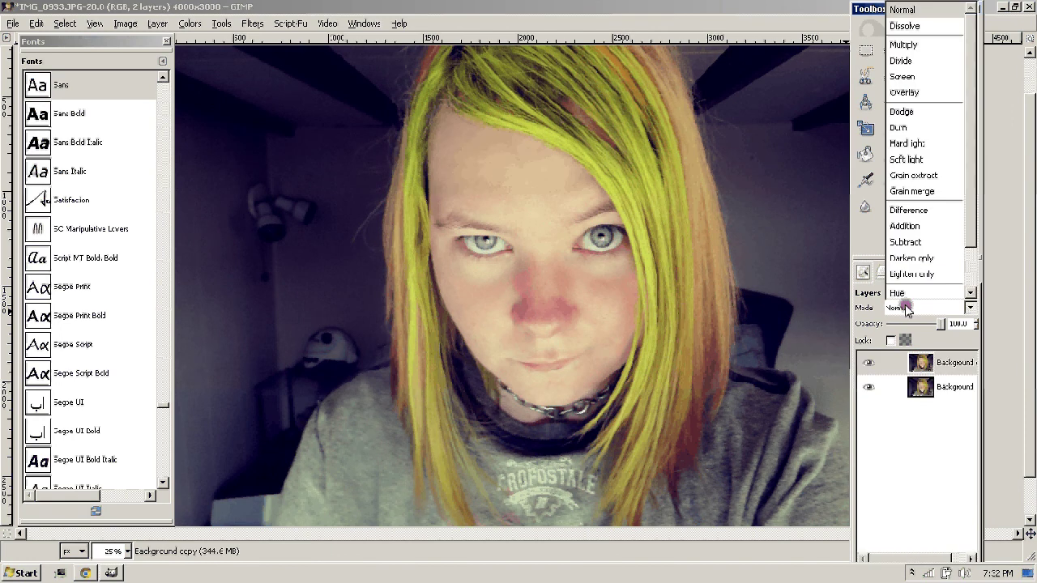
pyautogui.click(903, 45)
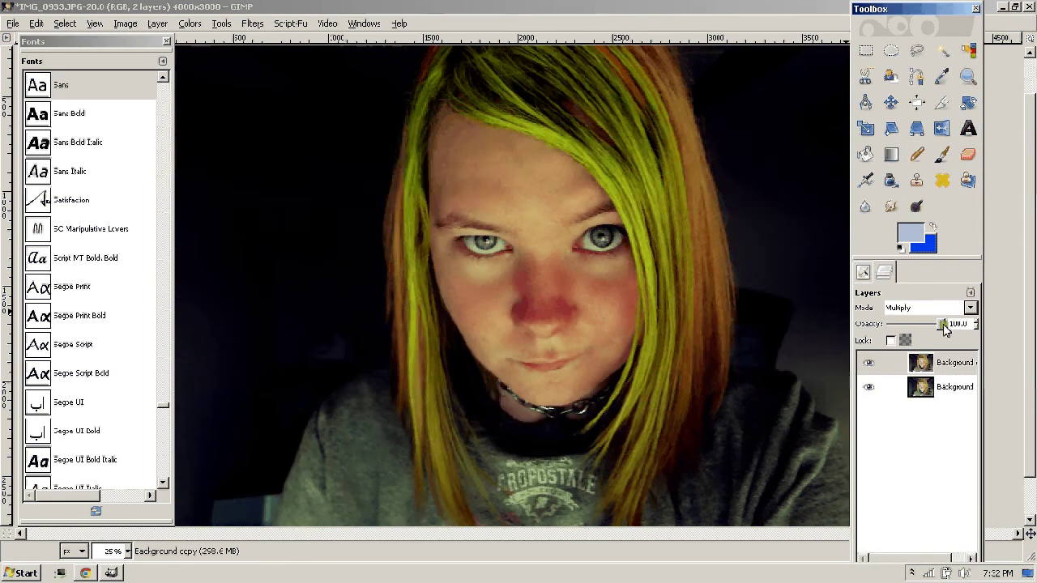
# - Reduce the Multiply layer's opacity to about 31.3 and merge it down
pyautogui.moveTo(945, 327); pyautogui.dragTo(906, 330)
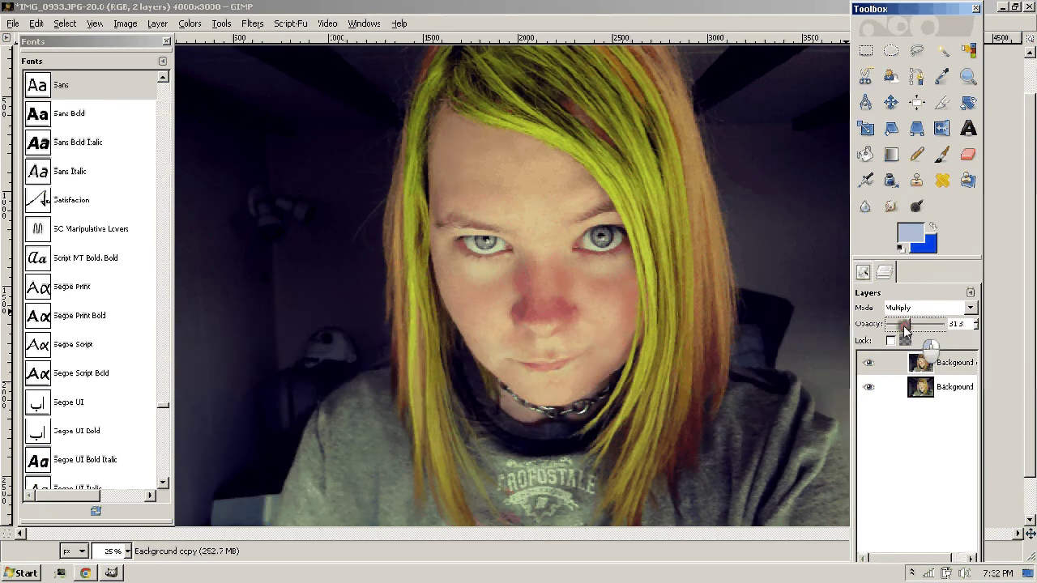
pyautogui.rightClick(906, 360)
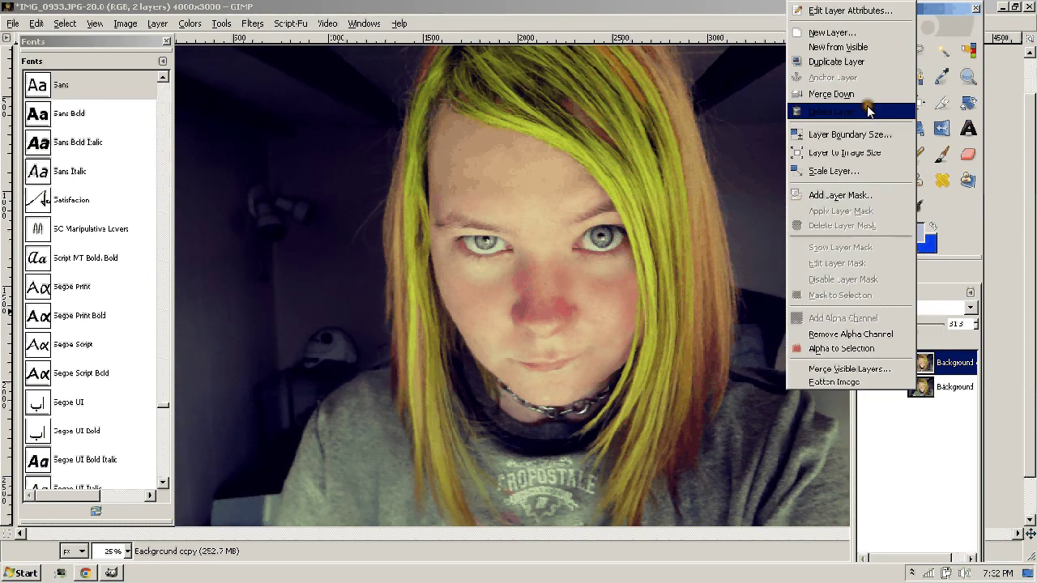
pyautogui.click(868, 106)
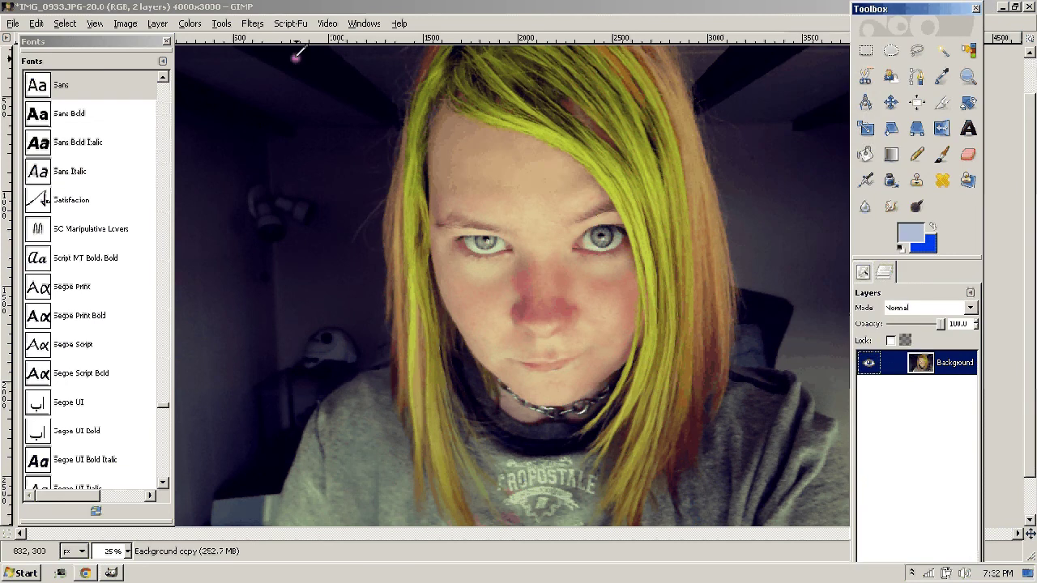
# - Duplicate the Background layer and brighten the copy with a Curves adjustment that slightly raises the midtones
pyautogui.hotkey('shift', 'ctrl', 'd')
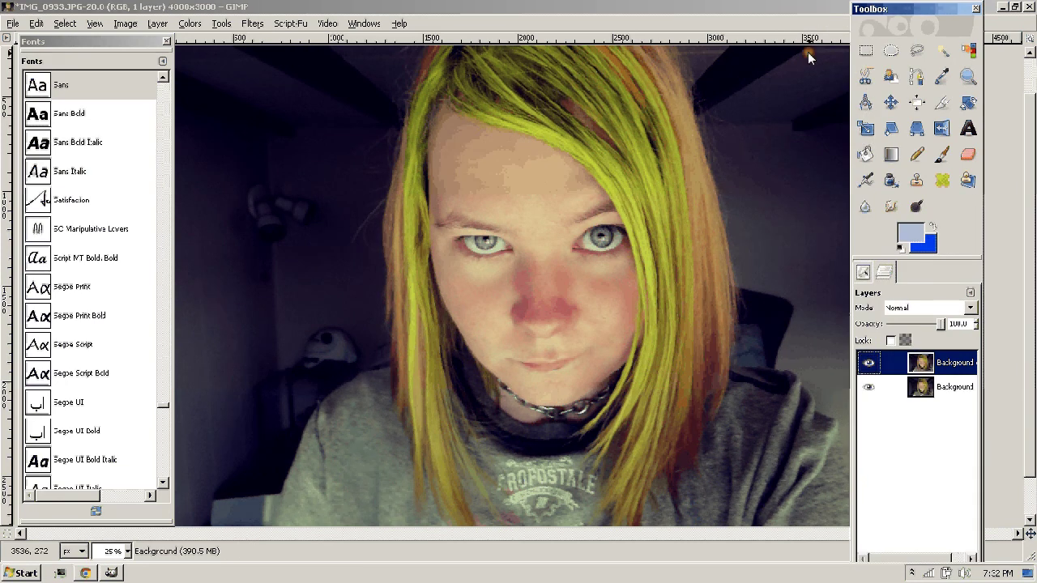
pyautogui.click(189, 24)
pyautogui.click(203, 151)
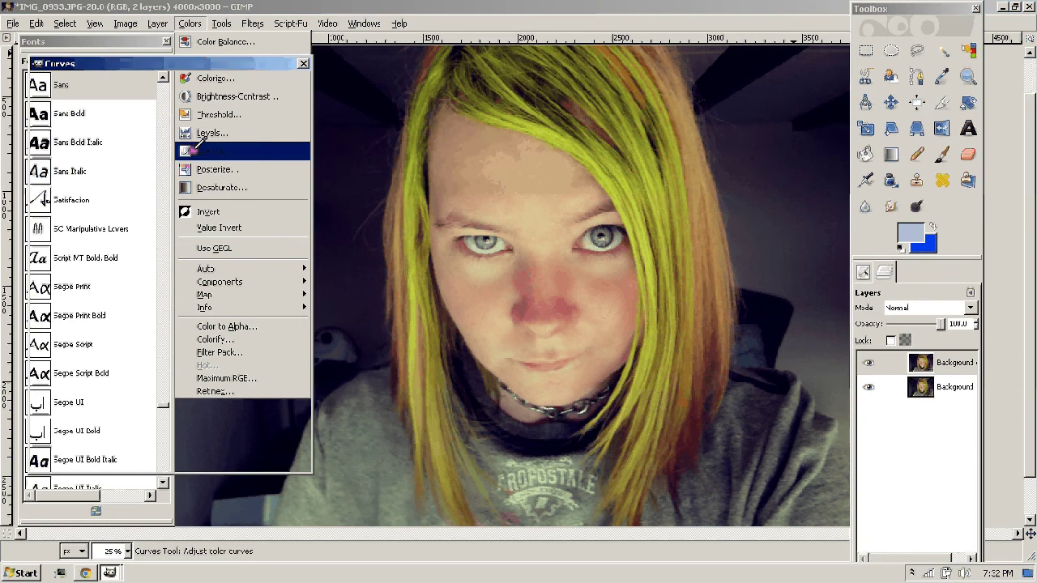
pyautogui.moveTo(162, 279); pyautogui.dragTo(144, 200)
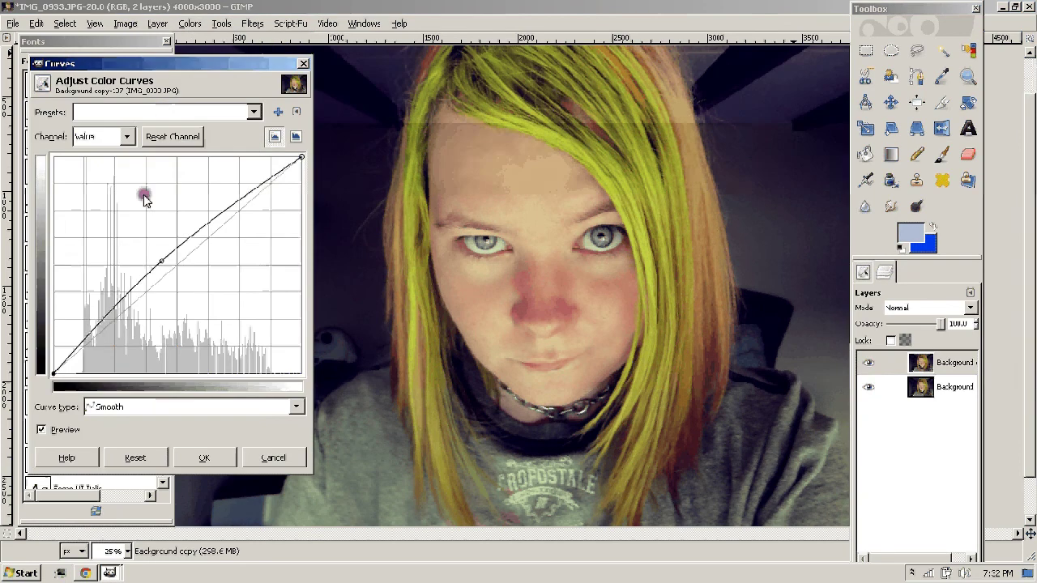
pyautogui.click(206, 456)
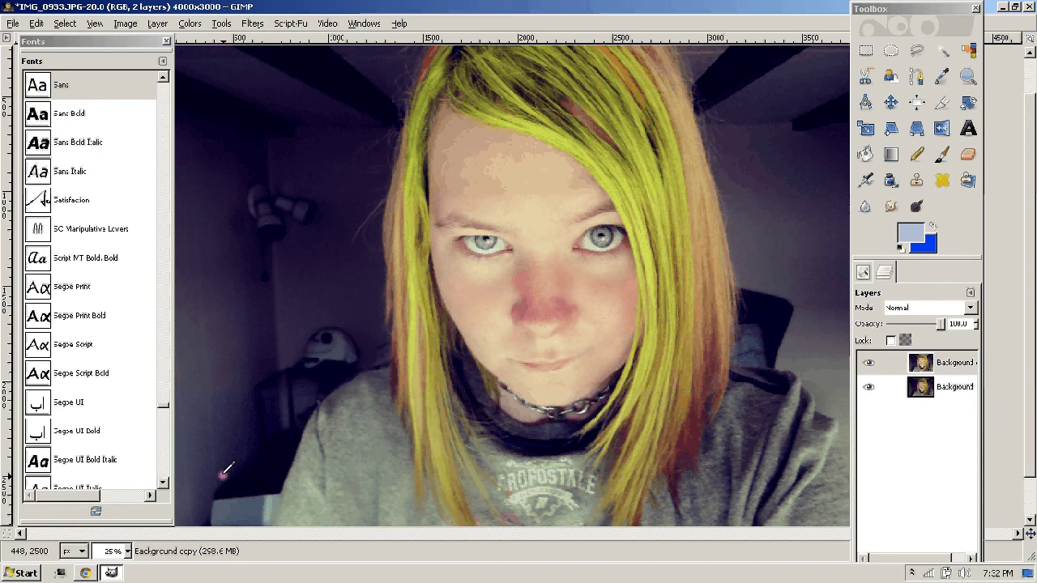
# - Set the opacity of the curves-adjusted copy to about 83.6 and merge it down
pyautogui.moveTo(941, 324); pyautogui.dragTo(931, 325)
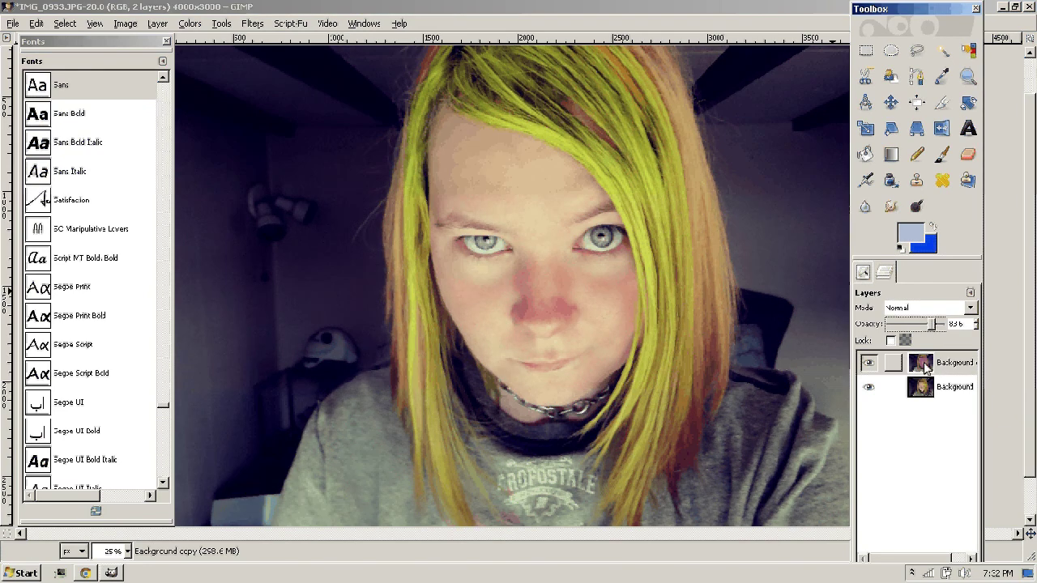
pyautogui.rightClick(926, 367)
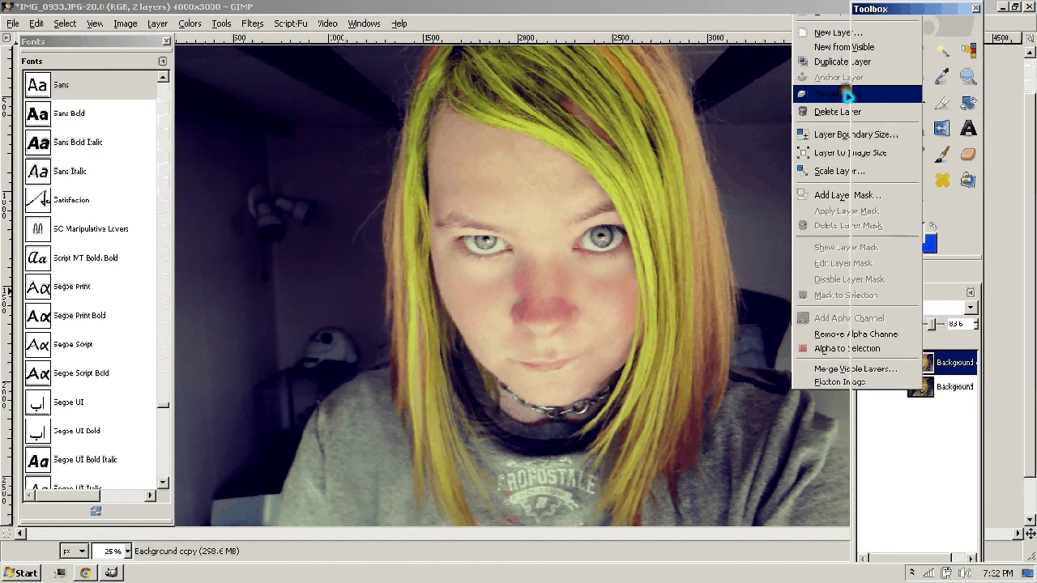
pyautogui.click(847, 95)
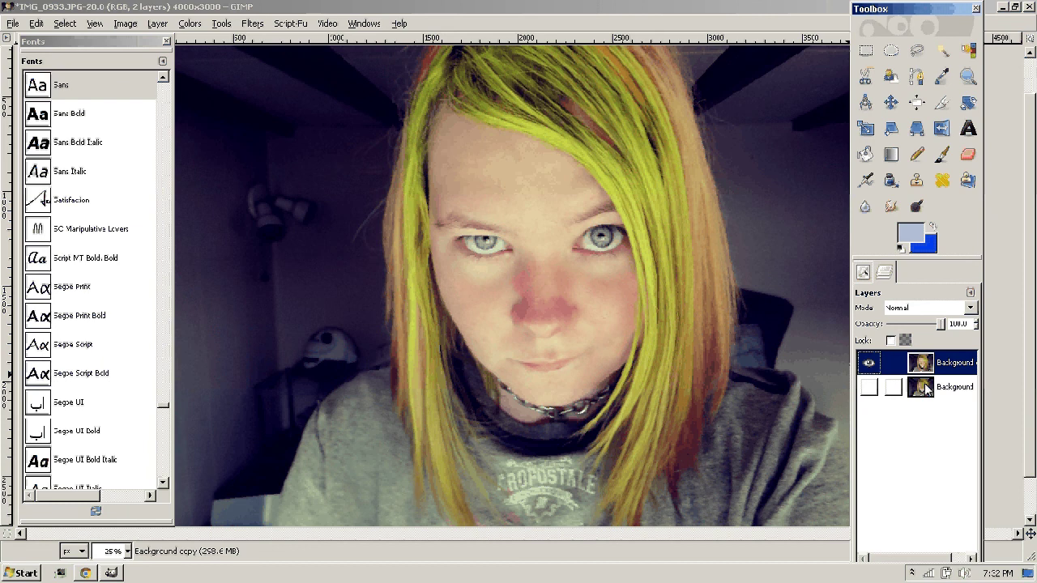
pyautogui.click(157, 25)
pyautogui.moveTo(193, 174)
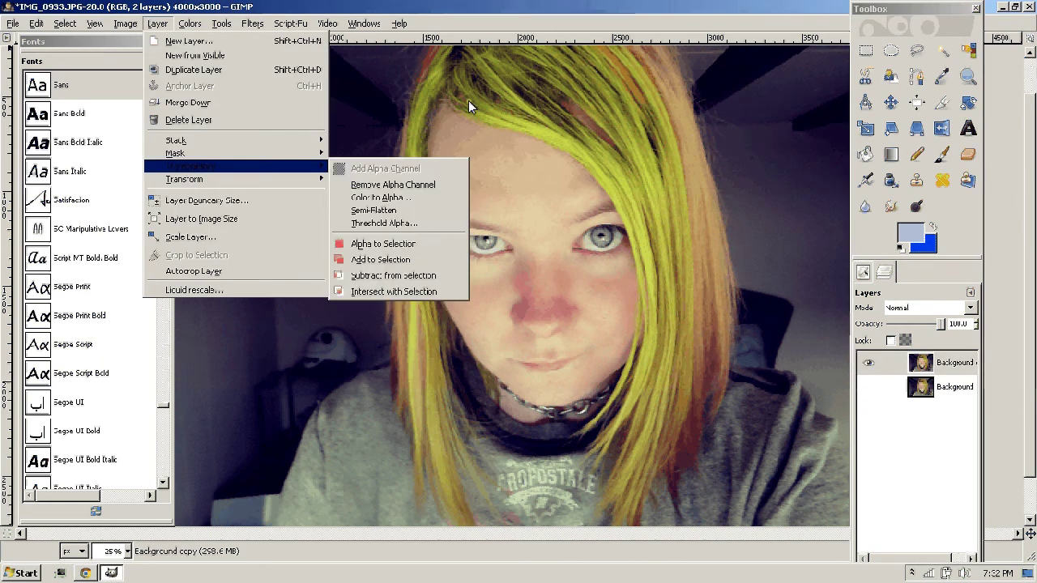
pyautogui.click(468, 100)
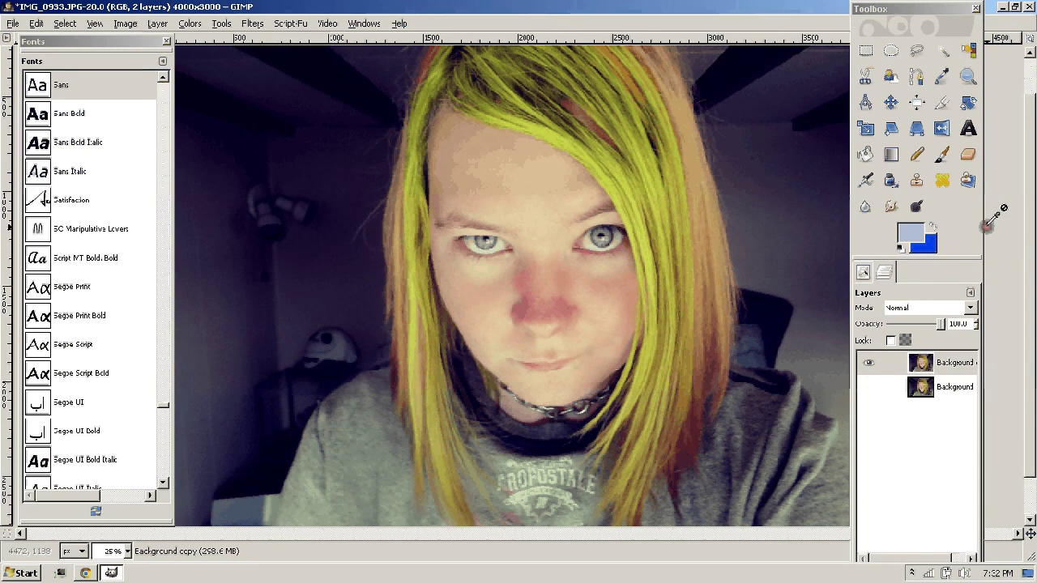
# - Erase along the outline of the person's hair and shoulders on the Background copy, using the Circle (11) eraser brush at scale 10
pyautogui.click(966, 156)
pyautogui.click(964, 160)
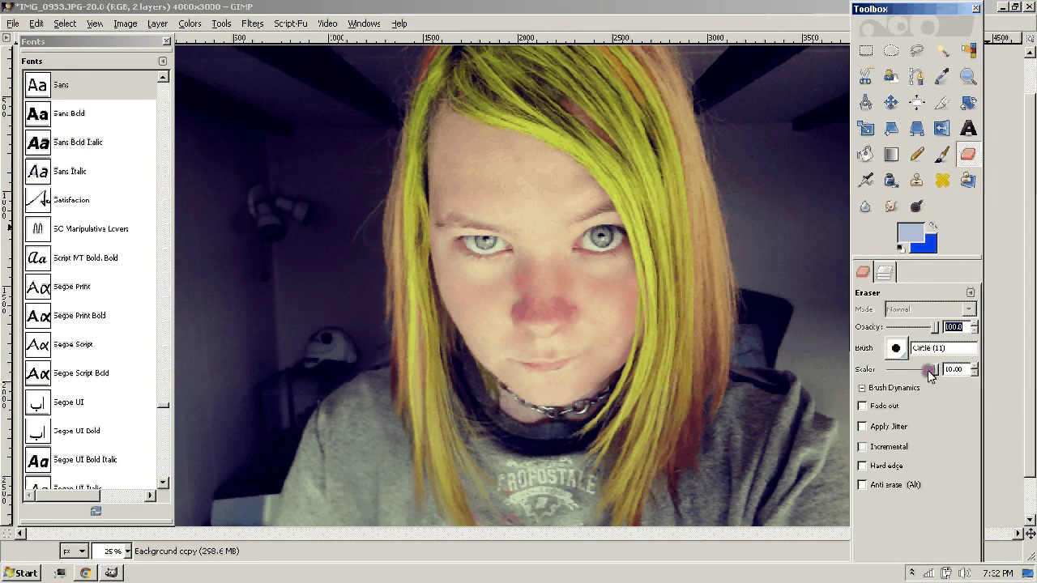
pyautogui.click(128, 551)
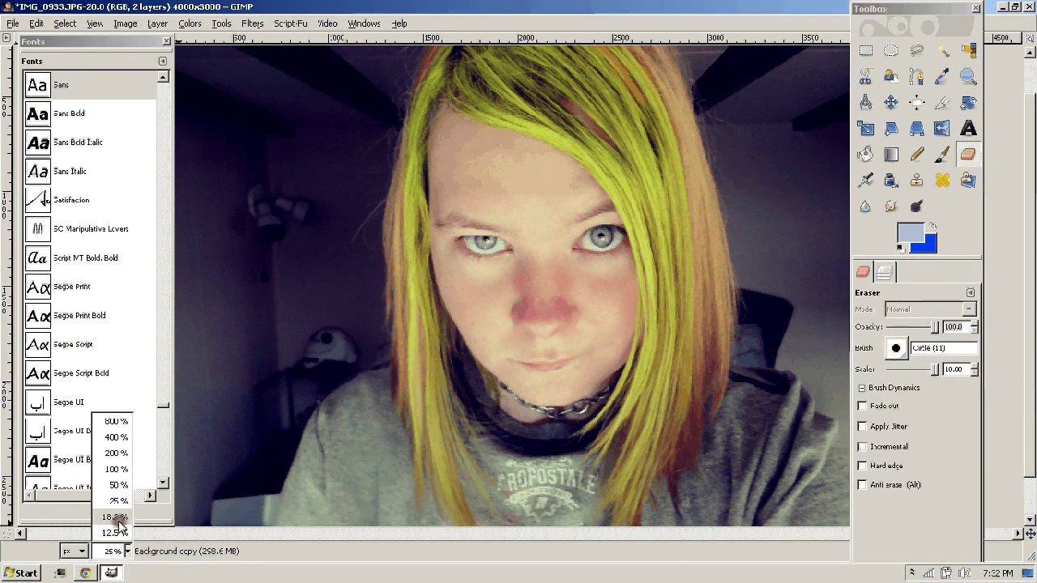
pyautogui.click(118, 522)
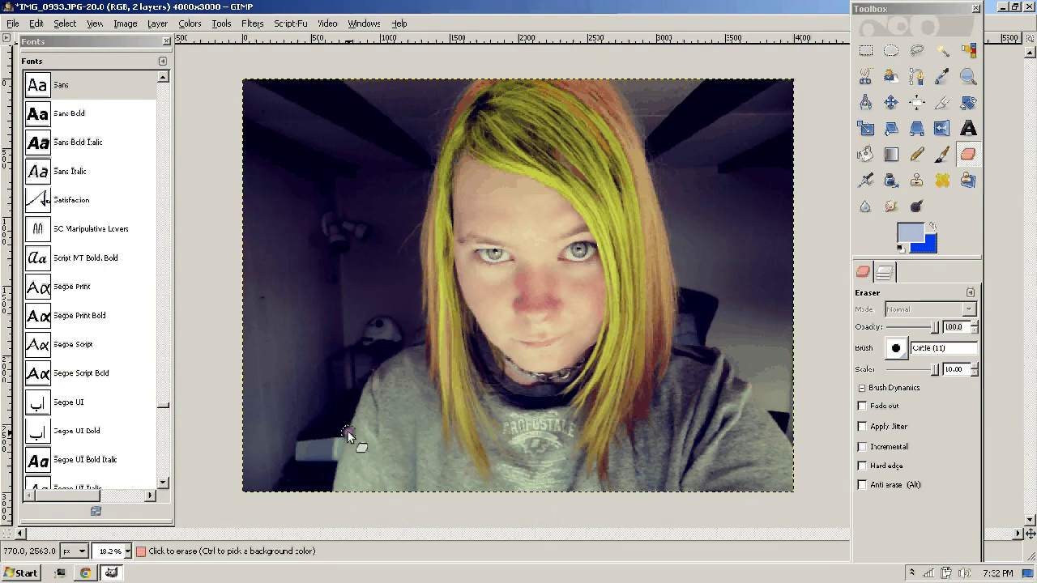
pyautogui.moveTo(340, 479)
pyautogui.mouseDown()
pyautogui.moveTo(373, 392)
pyautogui.moveTo(420, 347)
pyautogui.moveTo(430, 230)
pyautogui.moveTo(473, 61)
pyautogui.mouseUp()
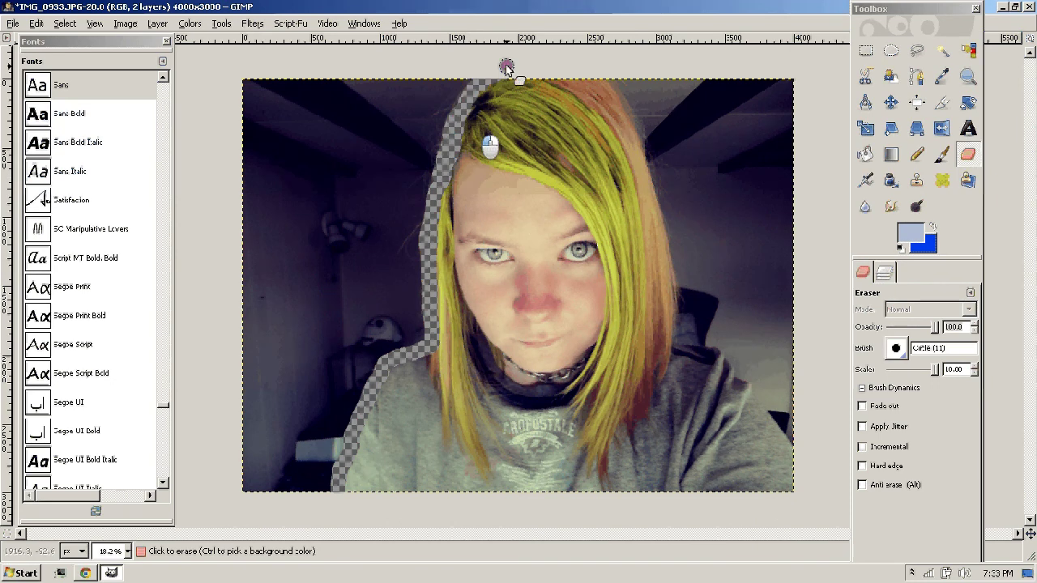
pyautogui.moveTo(602, 87)
pyautogui.mouseDown()
pyautogui.moveTo(633, 131)
pyautogui.moveTo(675, 339)
pyautogui.moveTo(737, 381)
pyautogui.moveTo(800, 466)
pyautogui.mouseUp()
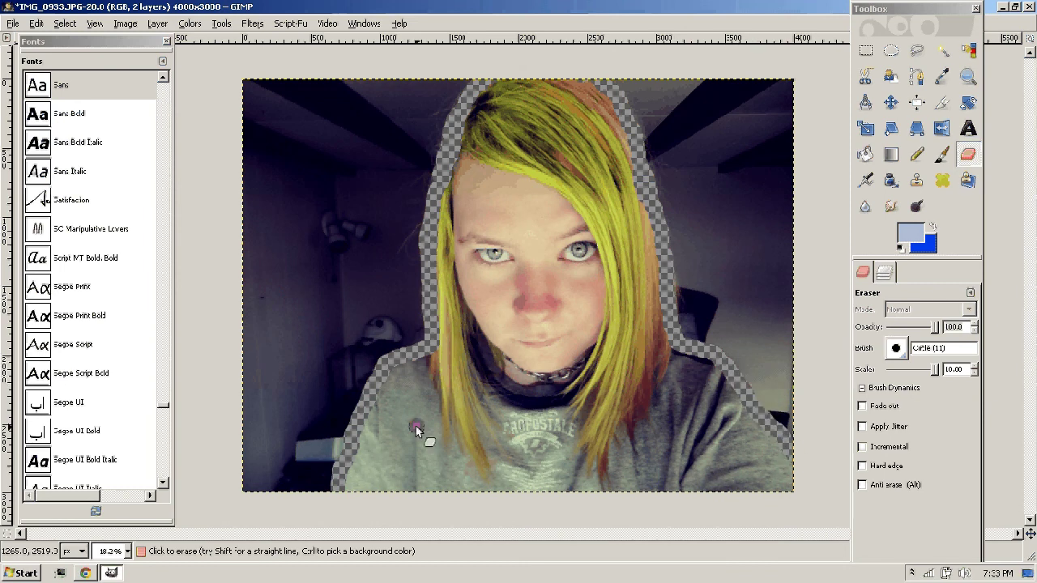
# - Erase the rest of the person inside the outline so only the room remains on the Background copy, and return to the layer list
pyautogui.moveTo(416, 428)
pyautogui.mouseDown()
pyautogui.moveTo(349, 491)
pyautogui.moveTo(394, 390)
pyautogui.moveTo(478, 354)
pyautogui.moveTo(437, 242)
pyautogui.moveTo(484, 95)
pyautogui.moveTo(528, 56)
pyautogui.moveTo(568, 188)
pyautogui.moveTo(583, 64)
pyautogui.moveTo(623, 166)
pyautogui.moveTo(617, 110)
pyautogui.moveTo(654, 343)
pyautogui.moveTo(660, 273)
pyautogui.moveTo(657, 381)
pyautogui.moveTo(570, 421)
pyautogui.moveTo(587, 342)
pyautogui.moveTo(558, 183)
pyautogui.moveTo(578, 203)
pyautogui.moveTo(466, 375)
pyautogui.moveTo(474, 158)
pyautogui.moveTo(491, 174)
pyautogui.moveTo(506, 103)
pyautogui.moveTo(500, 213)
pyautogui.moveTo(485, 231)
pyautogui.moveTo(508, 251)
pyautogui.moveTo(491, 255)
pyautogui.moveTo(559, 149)
pyautogui.moveTo(620, 254)
pyautogui.moveTo(572, 278)
pyautogui.moveTo(559, 202)
pyautogui.moveTo(482, 494)
pyautogui.moveTo(466, 453)
pyautogui.moveTo(475, 381)
pyautogui.moveTo(504, 407)
pyautogui.moveTo(455, 387)
pyautogui.moveTo(389, 492)
pyautogui.moveTo(389, 440)
pyautogui.moveTo(377, 428)
pyautogui.moveTo(507, 389)
pyautogui.moveTo(438, 369)
pyautogui.moveTo(418, 465)
pyautogui.moveTo(535, 417)
pyautogui.moveTo(567, 442)
pyautogui.moveTo(487, 477)
pyautogui.moveTo(545, 470)
pyautogui.moveTo(626, 437)
pyautogui.moveTo(690, 366)
pyautogui.moveTo(674, 360)
pyautogui.moveTo(745, 398)
pyautogui.moveTo(818, 541)
pyautogui.moveTo(752, 486)
pyautogui.moveTo(754, 529)
pyautogui.moveTo(641, 381)
pyautogui.moveTo(646, 451)
pyautogui.moveTo(719, 517)
pyautogui.moveTo(648, 577)
pyautogui.moveTo(601, 365)
pyautogui.moveTo(577, 453)
pyautogui.moveTo(557, 405)
pyautogui.moveTo(563, 379)
pyautogui.moveTo(549, 381)
pyautogui.moveTo(537, 424)
pyautogui.moveTo(562, 453)
pyautogui.moveTo(590, 417)
pyautogui.moveTo(575, 491)
pyautogui.moveTo(644, 491)
pyautogui.mouseUp()
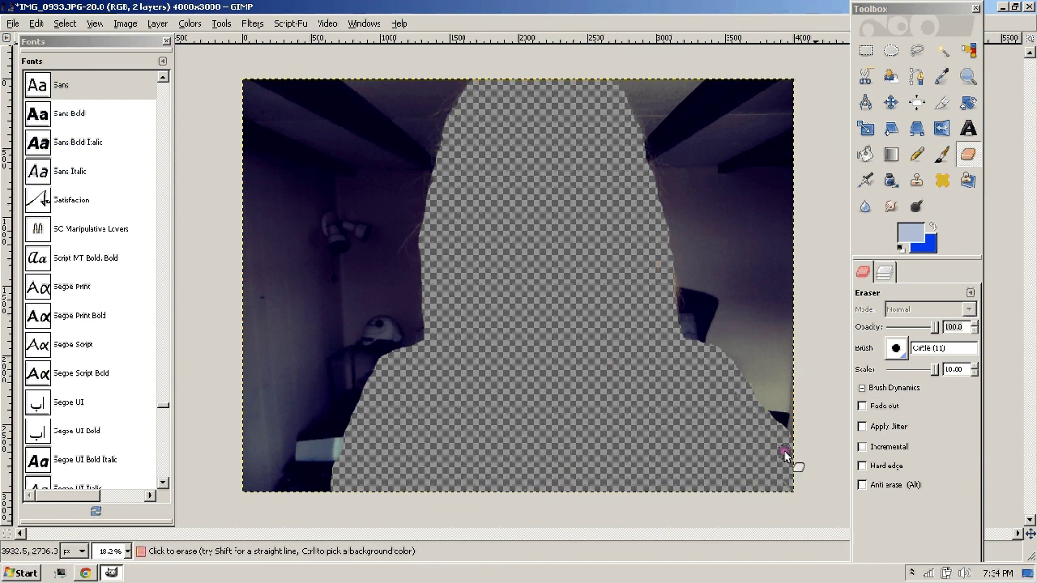
pyautogui.click(885, 272)
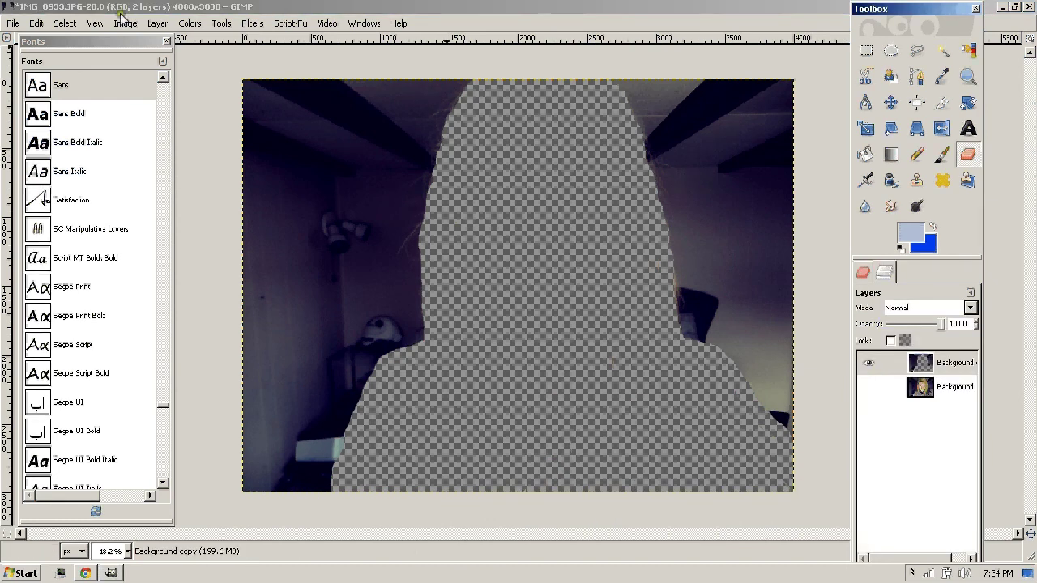
# - Create a new 4000 × 3000 px layer filled with white and place it directly beneath the Background copy
pyautogui.click(157, 23)
pyautogui.click(202, 51)
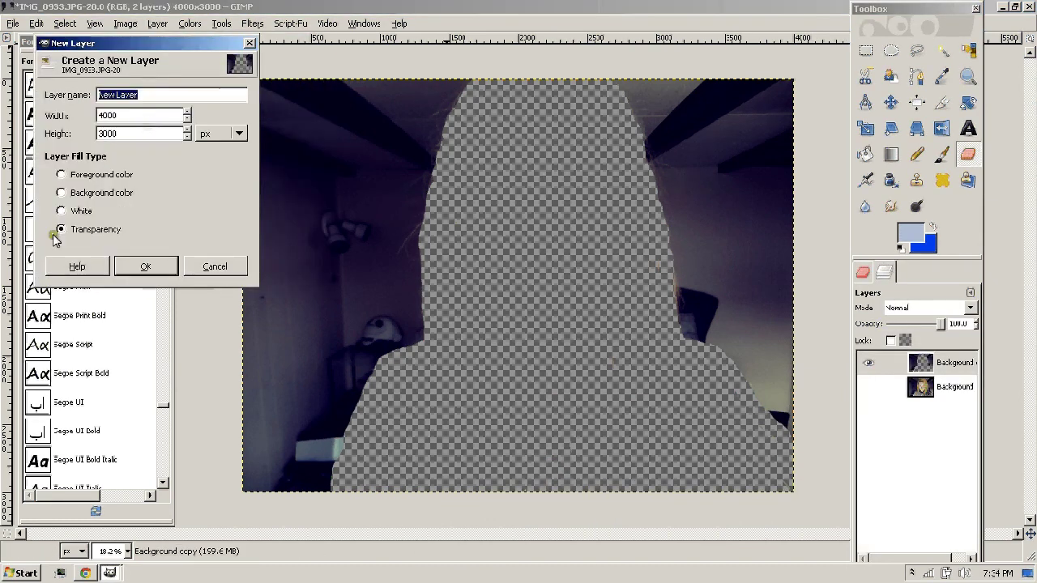
pyautogui.click(64, 211)
pyautogui.click(145, 271)
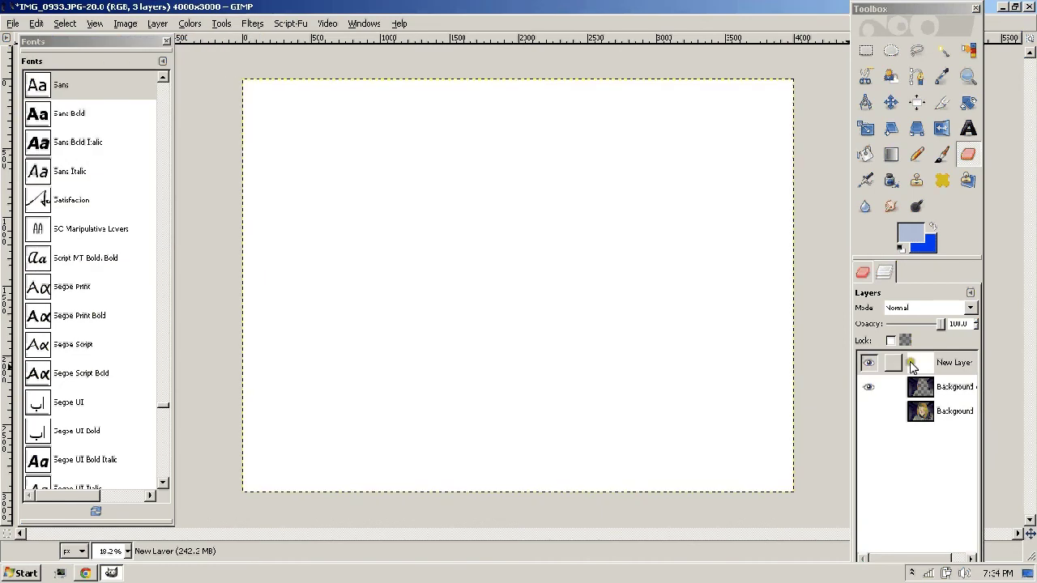
pyautogui.moveTo(920, 363); pyautogui.dragTo(924, 396)
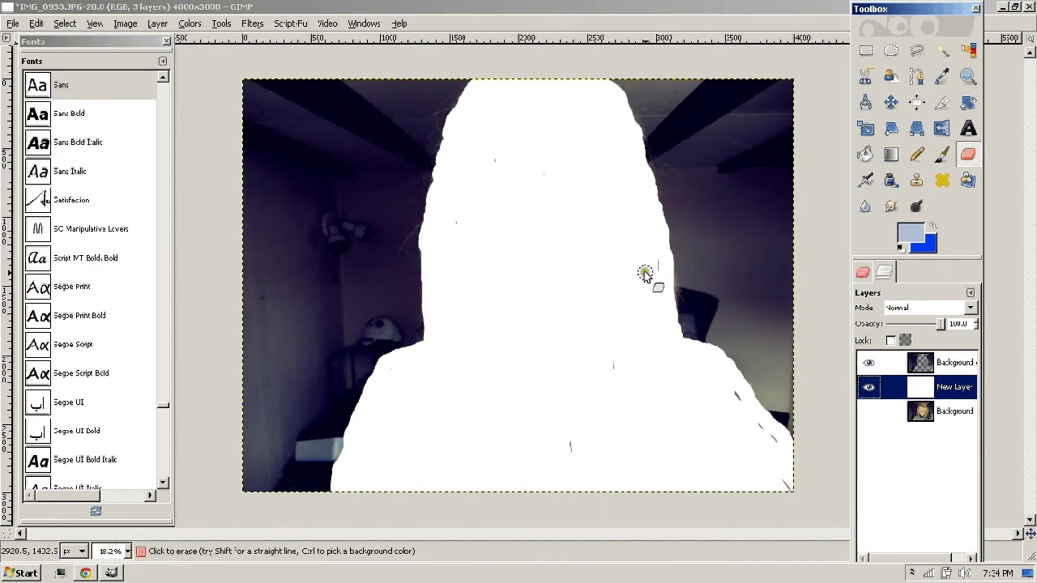
# - Erase the leftover specks of the person on the Background copy, where they stand out against the white layer
pyautogui.moveTo(653, 285); pyautogui.dragTo(616, 209)
pyautogui.hotkey('ctrl', 'z')
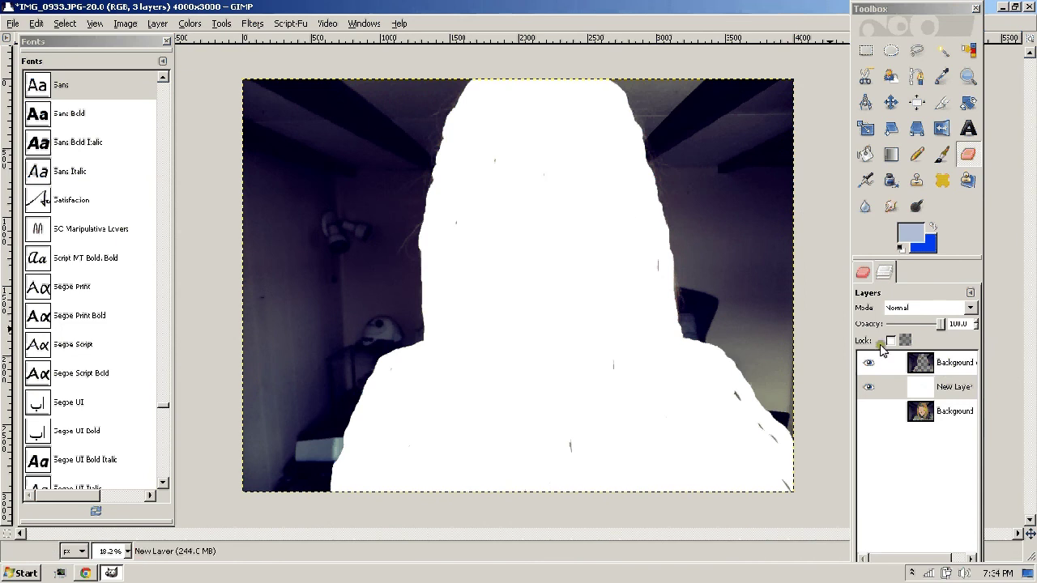
pyautogui.click(940, 362)
pyautogui.click(483, 192)
pyautogui.moveTo(484, 192)
pyautogui.mouseDown()
pyautogui.moveTo(464, 216)
pyautogui.moveTo(472, 194)
pyautogui.moveTo(628, 264)
pyautogui.moveTo(651, 263)
pyautogui.moveTo(596, 417)
pyautogui.moveTo(562, 449)
pyautogui.moveTo(607, 349)
pyautogui.moveTo(600, 464)
pyautogui.moveTo(727, 411)
pyautogui.moveTo(737, 393)
pyautogui.moveTo(785, 459)
pyautogui.moveTo(789, 493)
pyautogui.mouseUp()
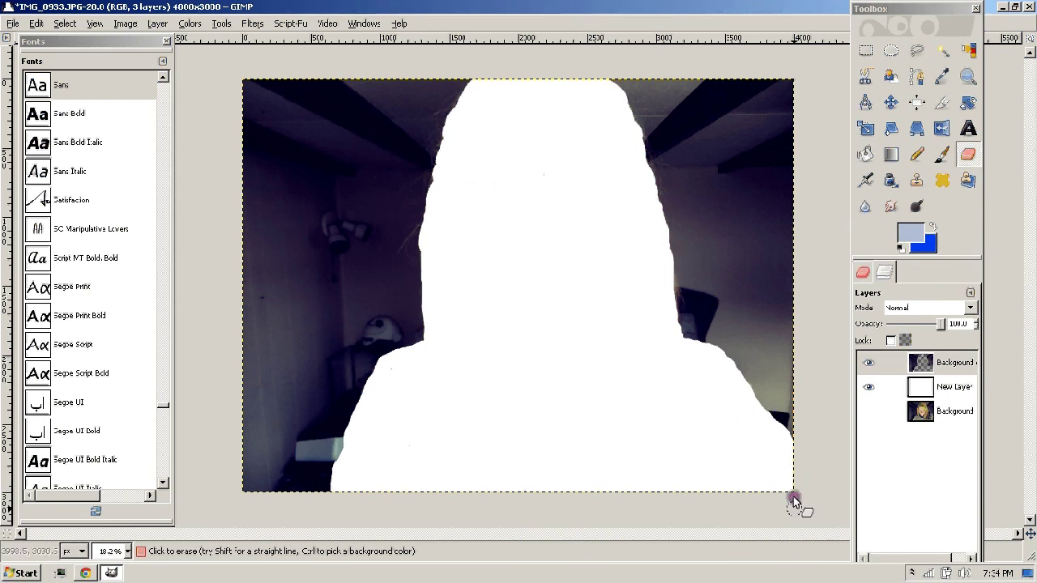
# - Delete the white helper layer and make the original Background layer visible under the erased copy
pyautogui.rightClick(930, 388)
pyautogui.click(857, 109)
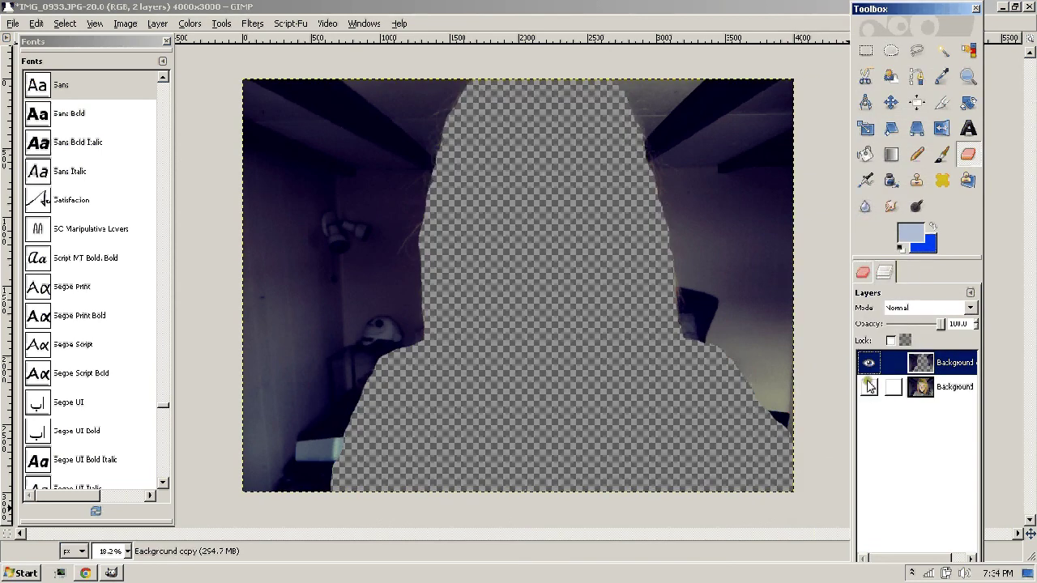
pyautogui.click(869, 386)
pyautogui.click(869, 387)
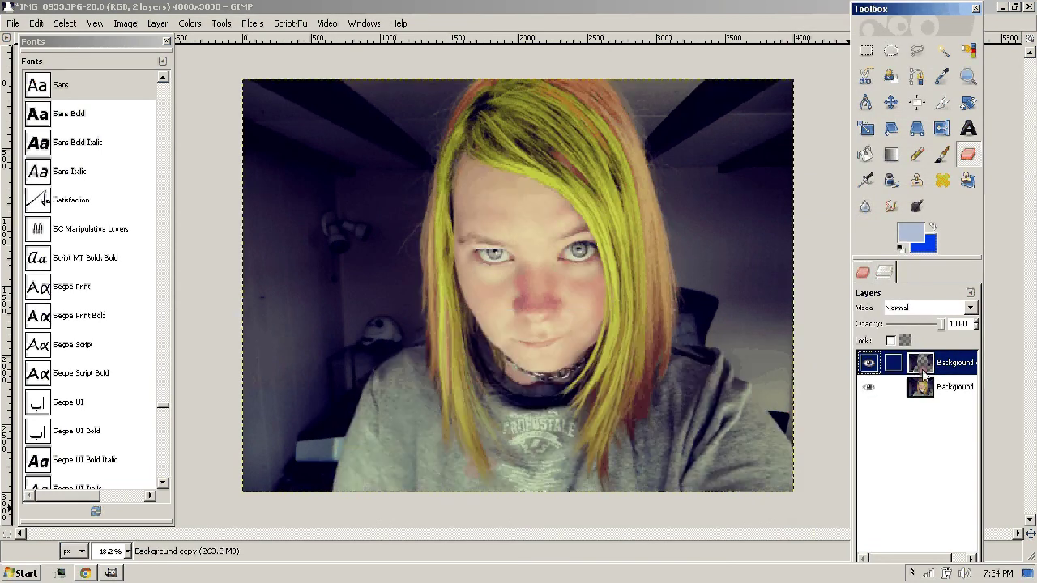
# - Blur the room on the Background copy with a Gaussian Blur of 57 px horizontally and vertically
pyautogui.click(252, 23)
pyautogui.moveTo(406, 109)
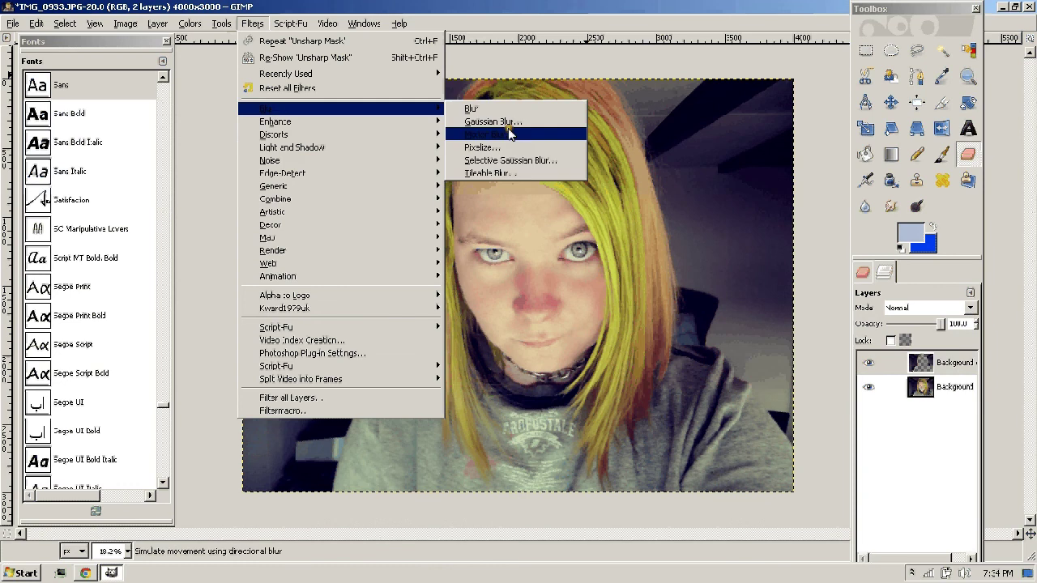
pyautogui.click(494, 121)
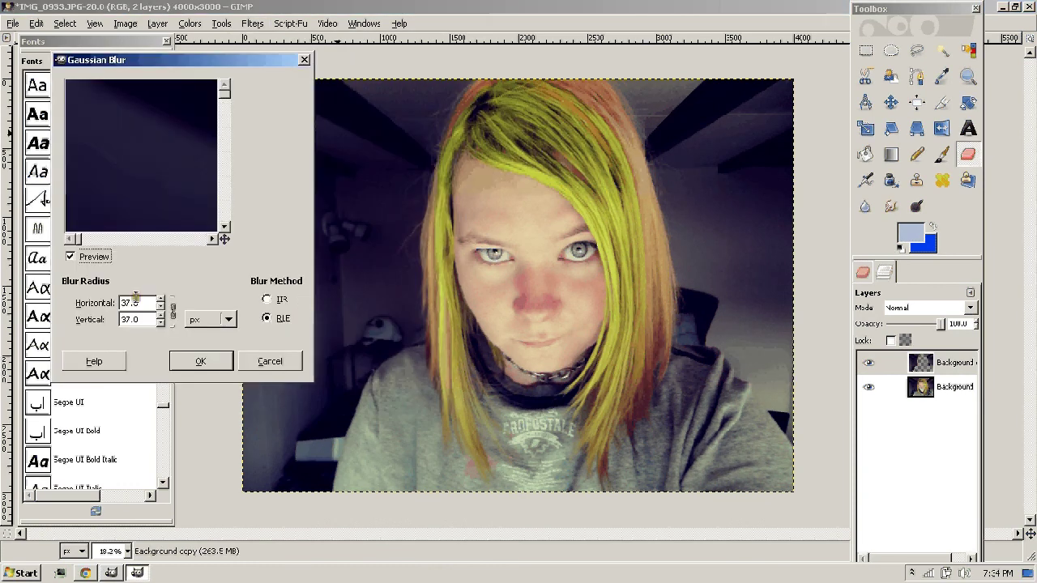
pyautogui.doubleClick(136, 302)
pyautogui.write('57')
pyautogui.click(197, 363)
pyautogui.press('Tab')
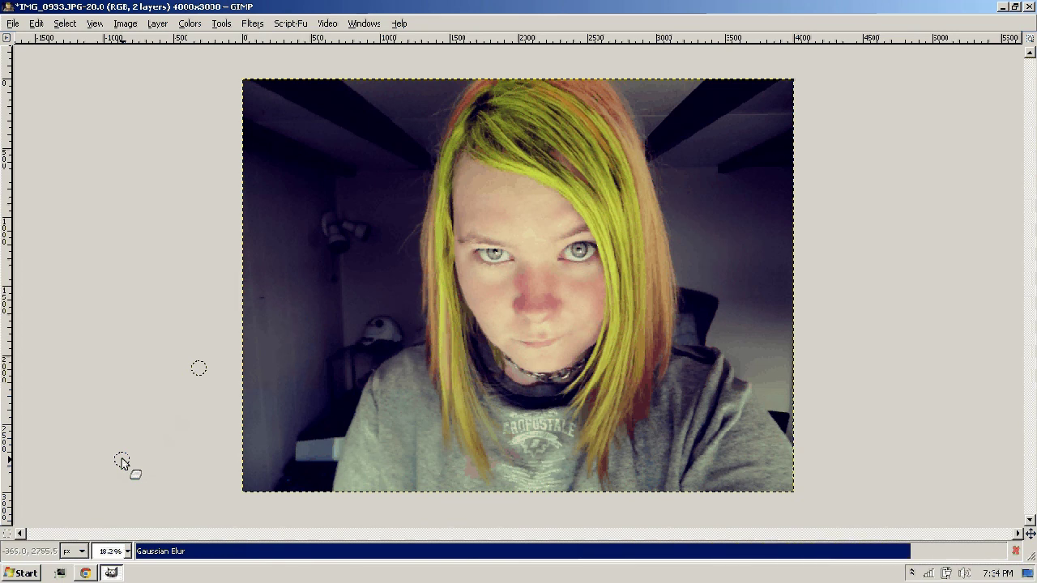
pyautogui.click(112, 574)
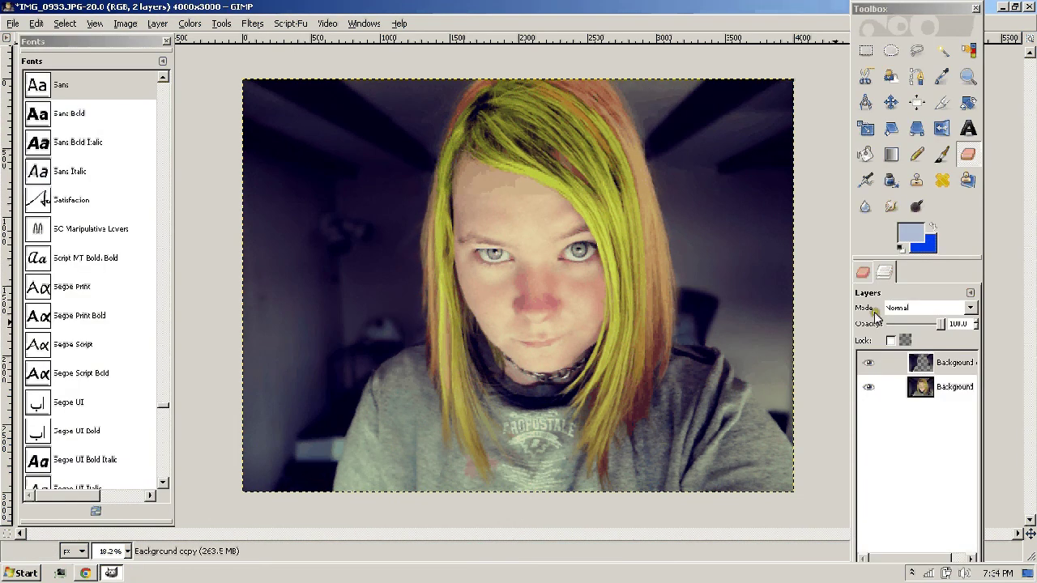
# - Duplicate the blurred Background copy and apply another Gaussian Blur of 57 px to the duplicate
pyautogui.rightClick(932, 363)
pyautogui.click(848, 61)
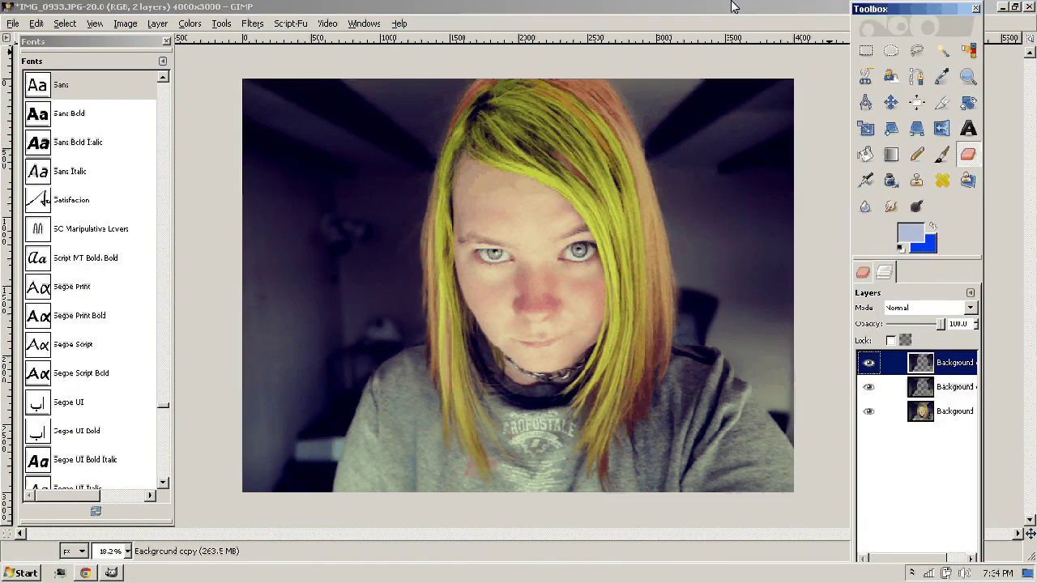
pyautogui.click(252, 22)
pyautogui.moveTo(268, 108)
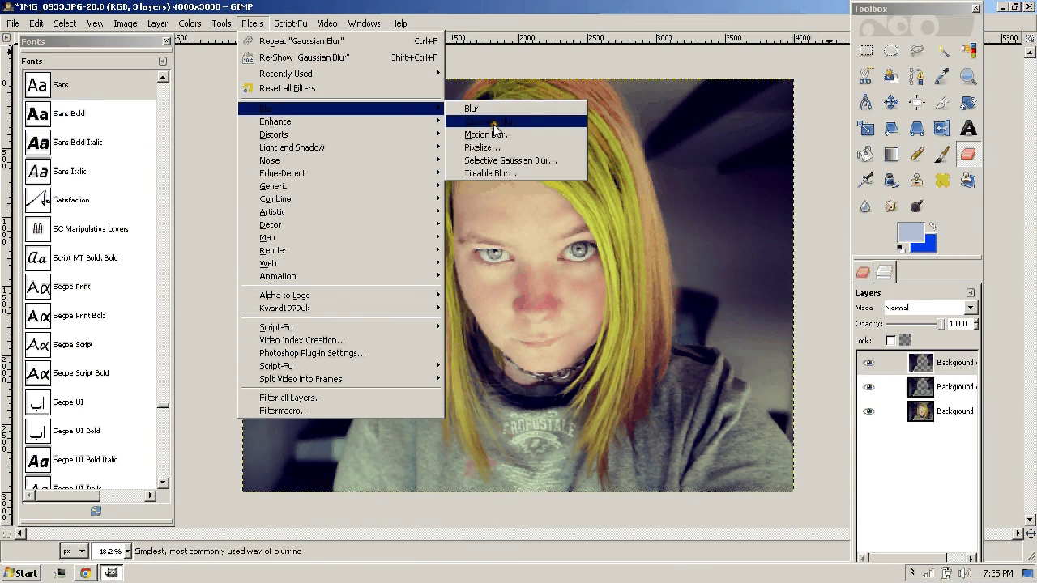
pyautogui.click(486, 123)
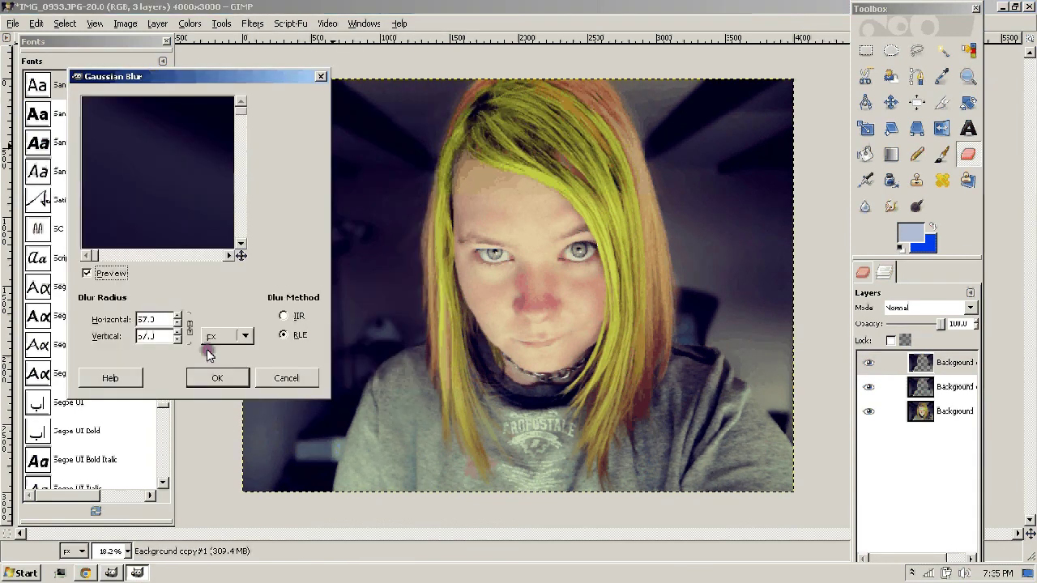
pyautogui.click(216, 376)
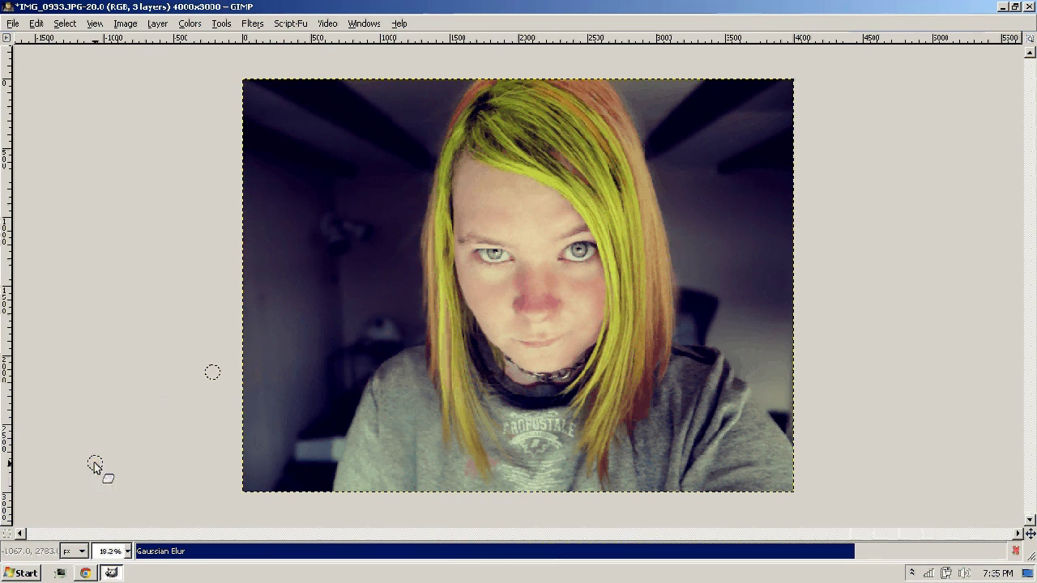
pyautogui.click(113, 574)
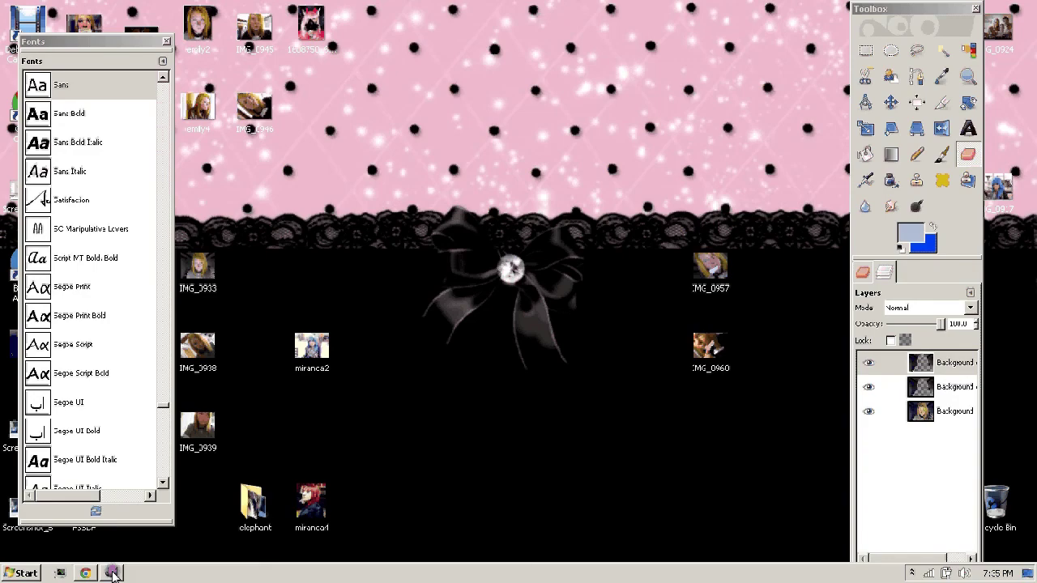
pyautogui.click(112, 573)
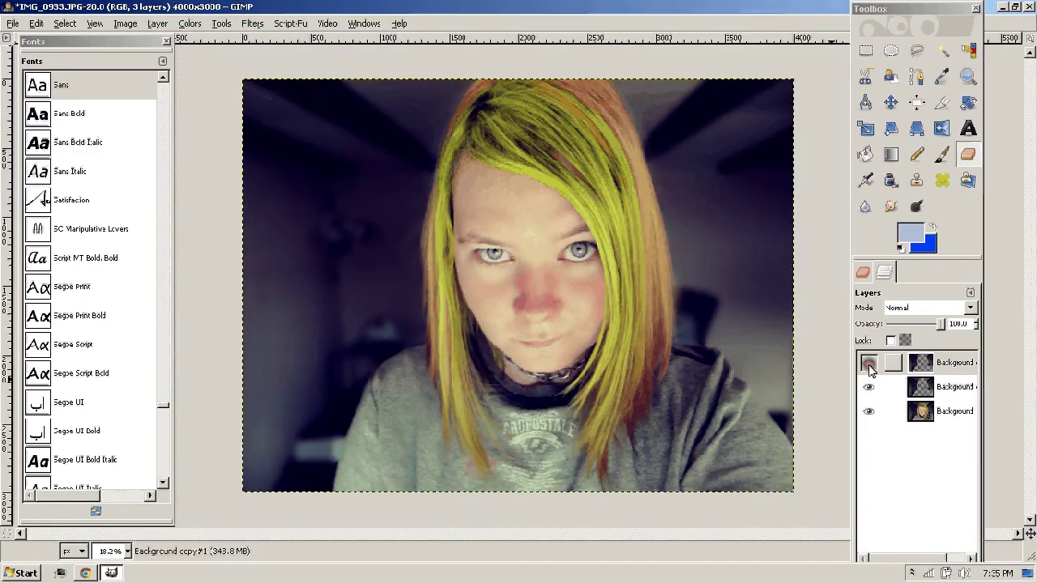
# - Merge the blurred room copies down into the Background layer
pyautogui.rightClick(869, 368)
pyautogui.click(871, 106)
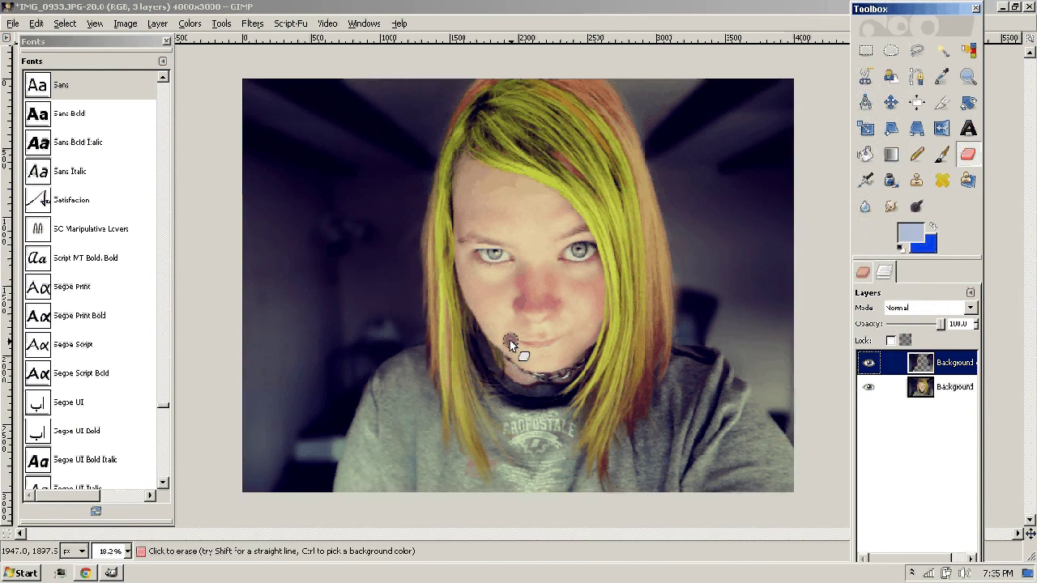
pyautogui.rightClick(927, 365)
pyautogui.click(843, 93)
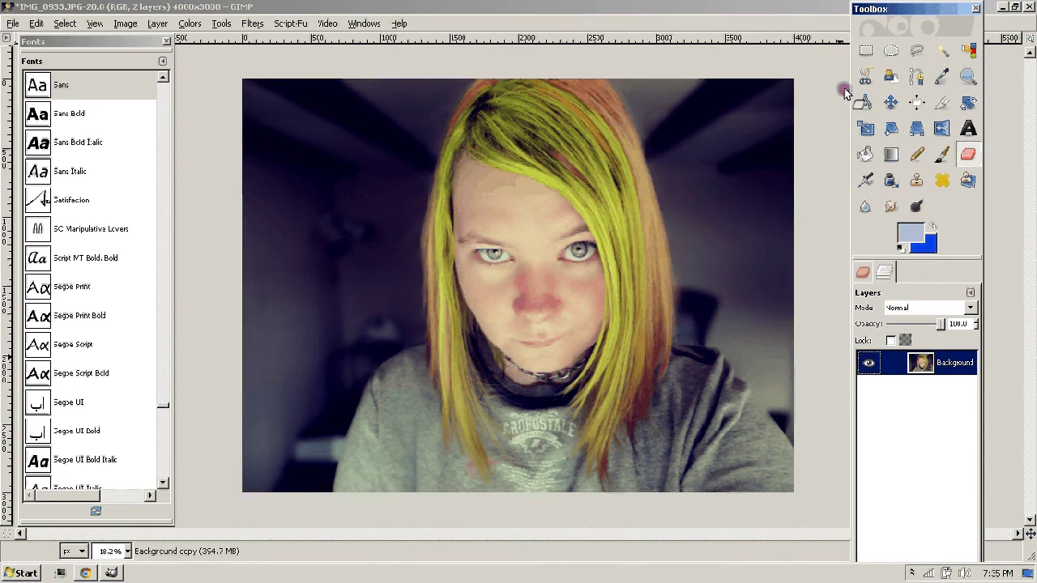
# - Duplicate the merged Background layer and brighten the copy with a Curves adjustment that slightly raises the midtones
pyautogui.rightClick(928, 358)
pyautogui.click(863, 53)
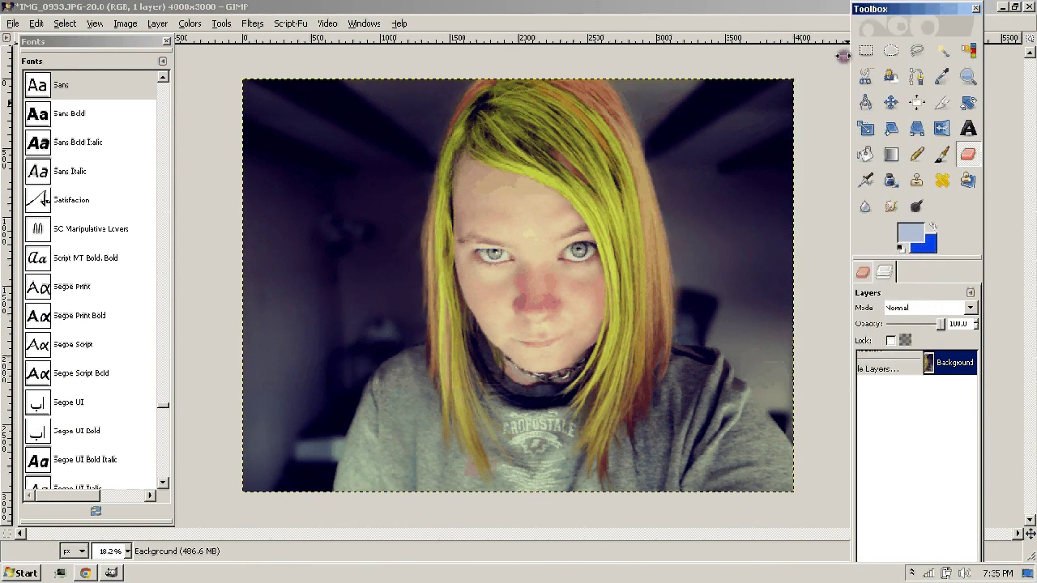
pyautogui.click(190, 23)
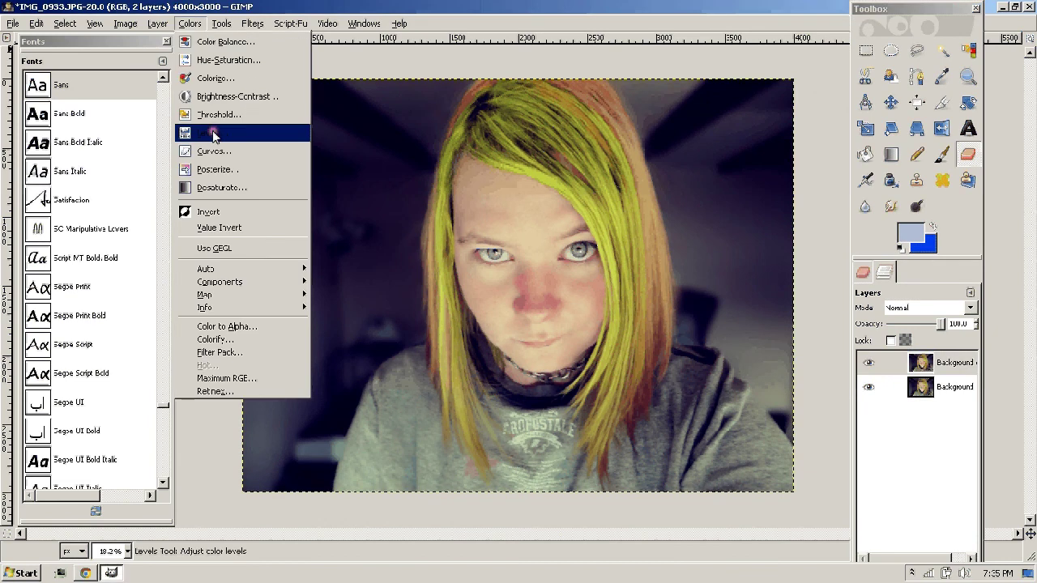
pyautogui.click(214, 151)
pyautogui.click(180, 112)
pyautogui.click(178, 132)
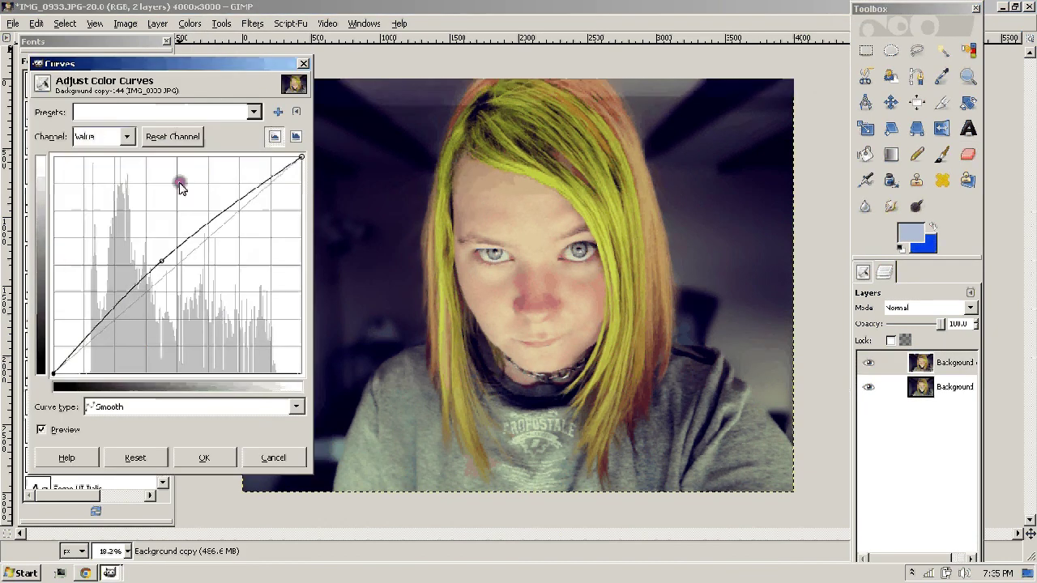
pyautogui.click(204, 458)
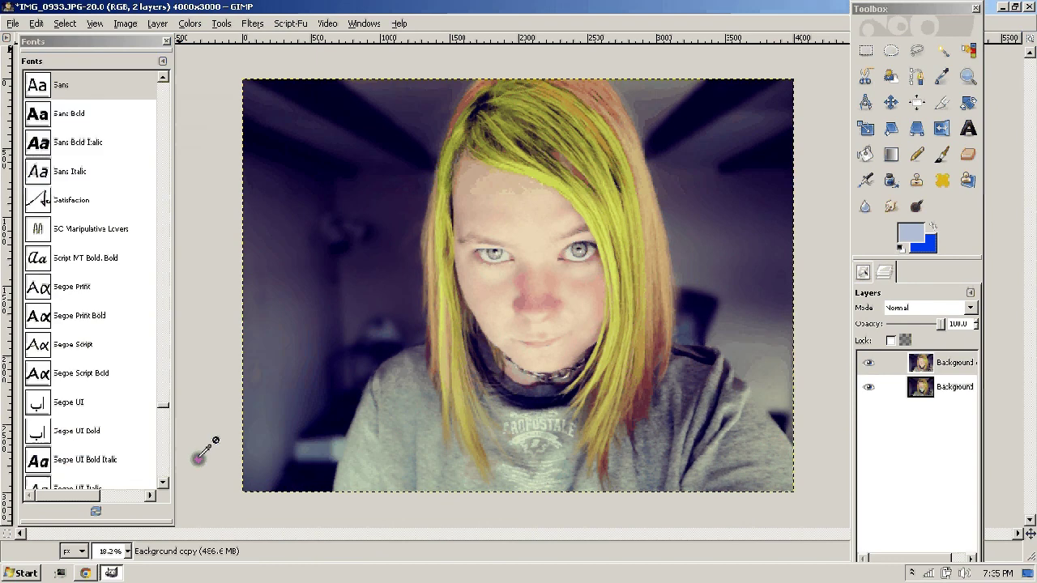
# - Set the opacity of the curves-adjusted copy to about 91.0 and merge it down
pyautogui.click(940, 324)
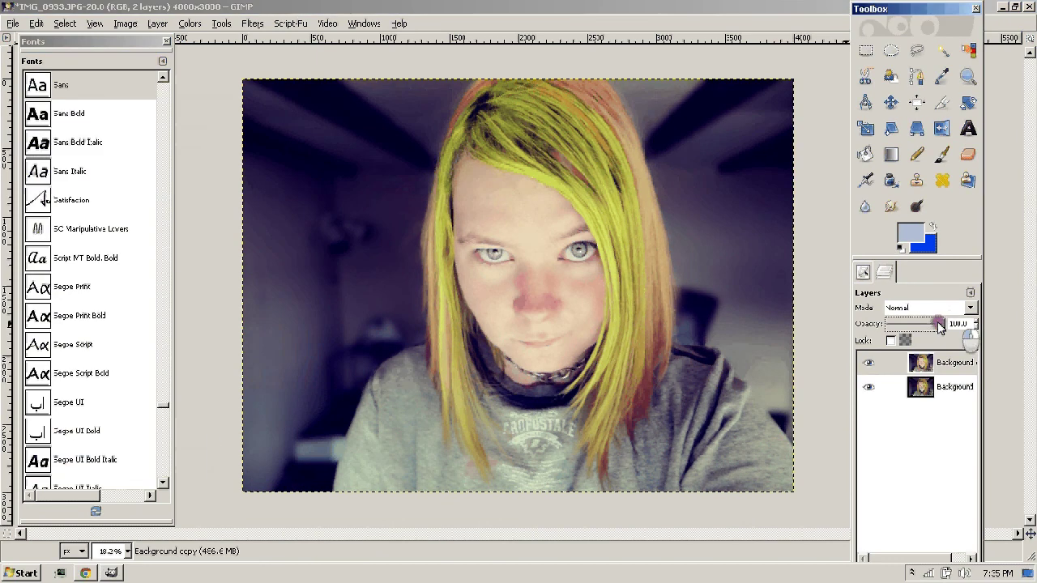
pyautogui.moveTo(940, 324); pyautogui.dragTo(935, 324)
pyautogui.rightClick(922, 360)
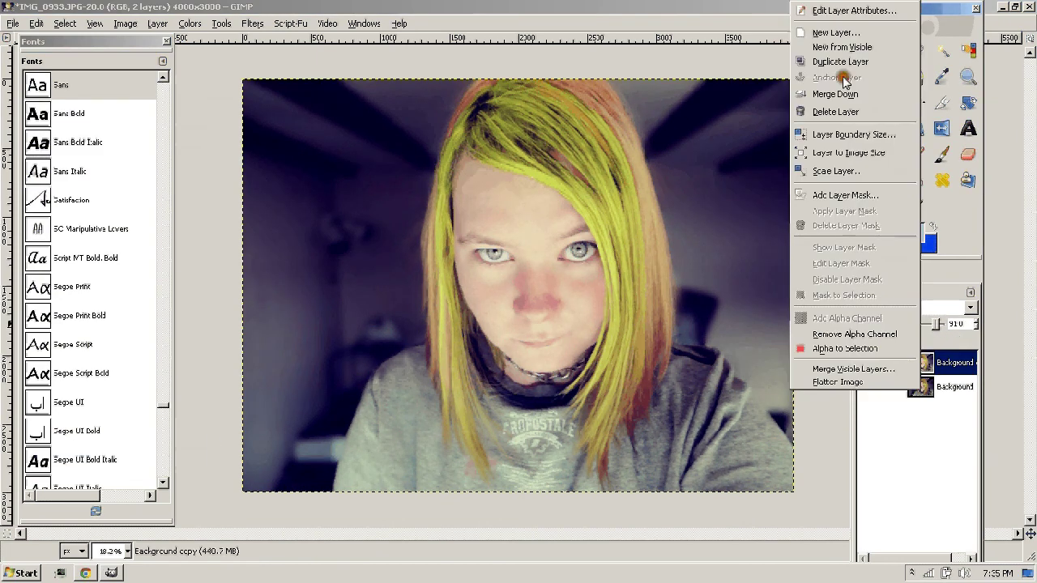
pyautogui.click(834, 94)
# - Duplicate the Background layer, set the copy to Screen mode at about 20.9 opacity, and merge it down
pyautogui.rightClick(921, 365)
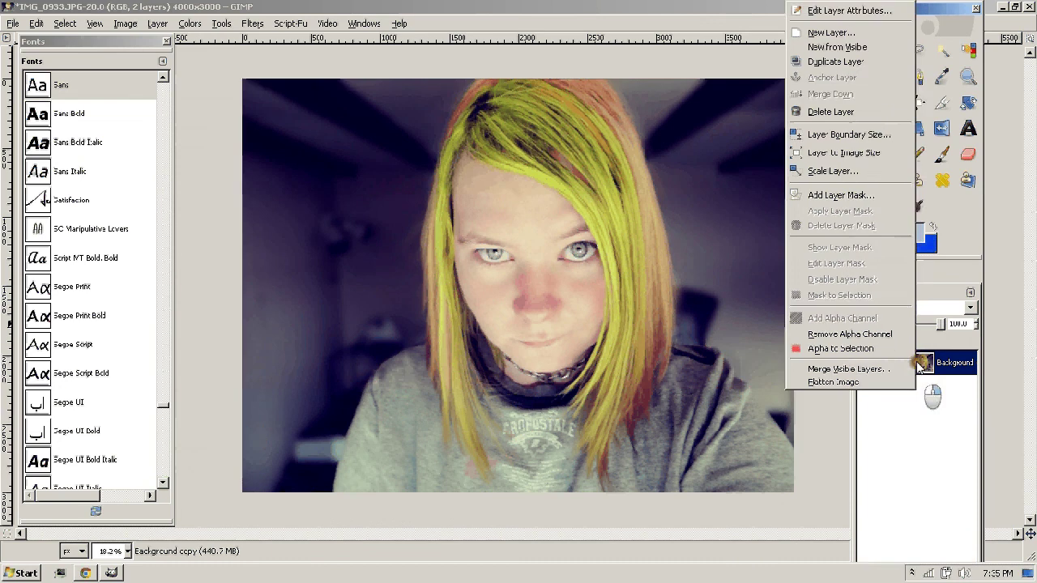
pyautogui.click(832, 62)
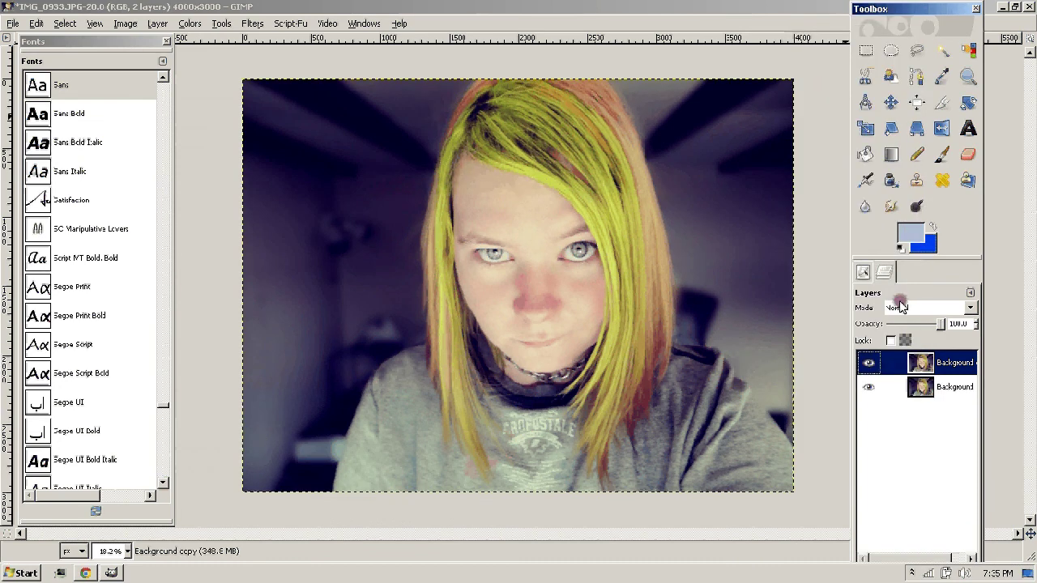
pyautogui.click(896, 307)
pyautogui.click(901, 76)
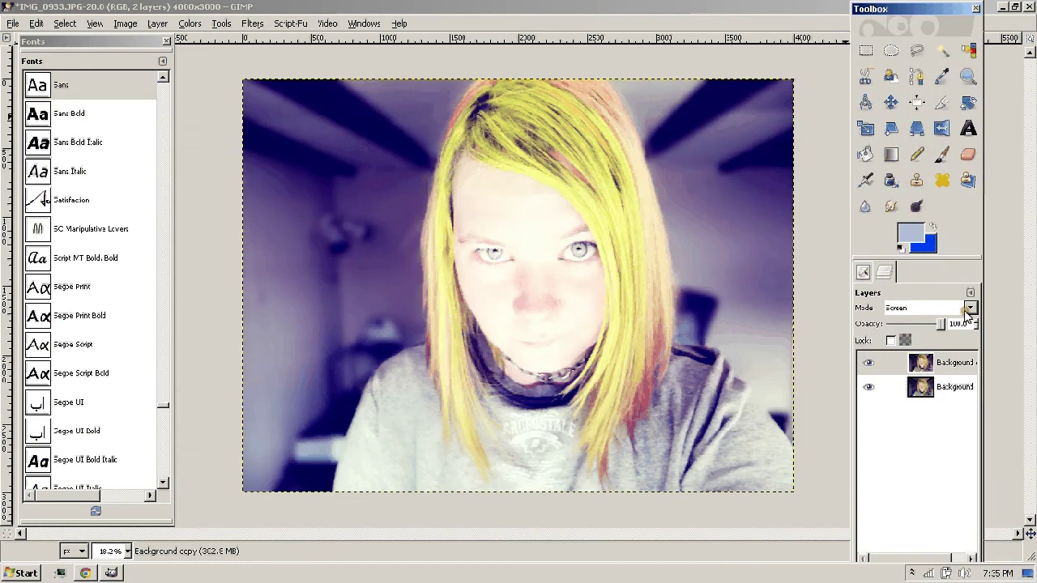
pyautogui.moveTo(940, 323); pyautogui.dragTo(902, 325)
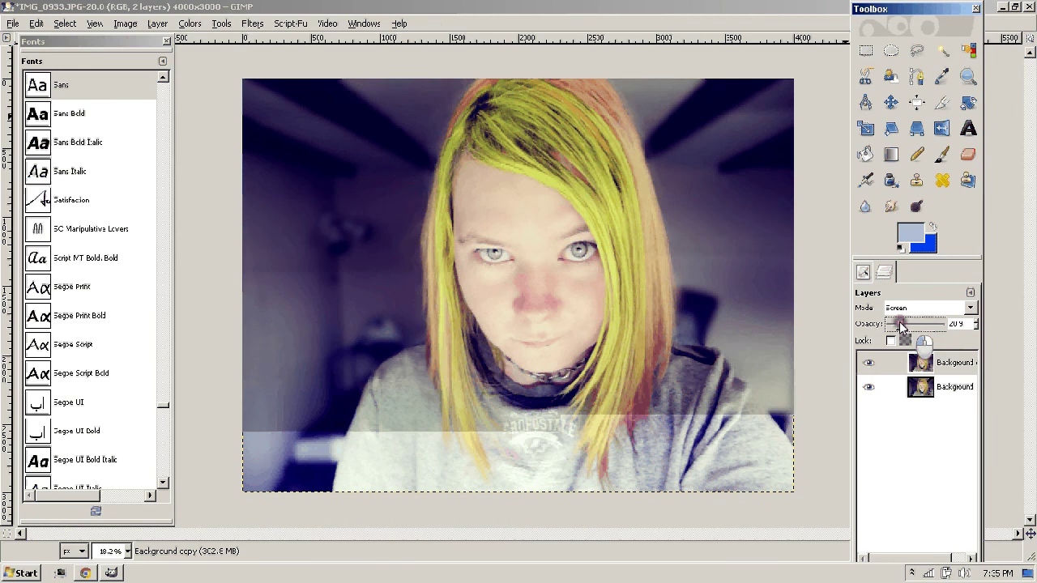
pyautogui.rightClick(924, 362)
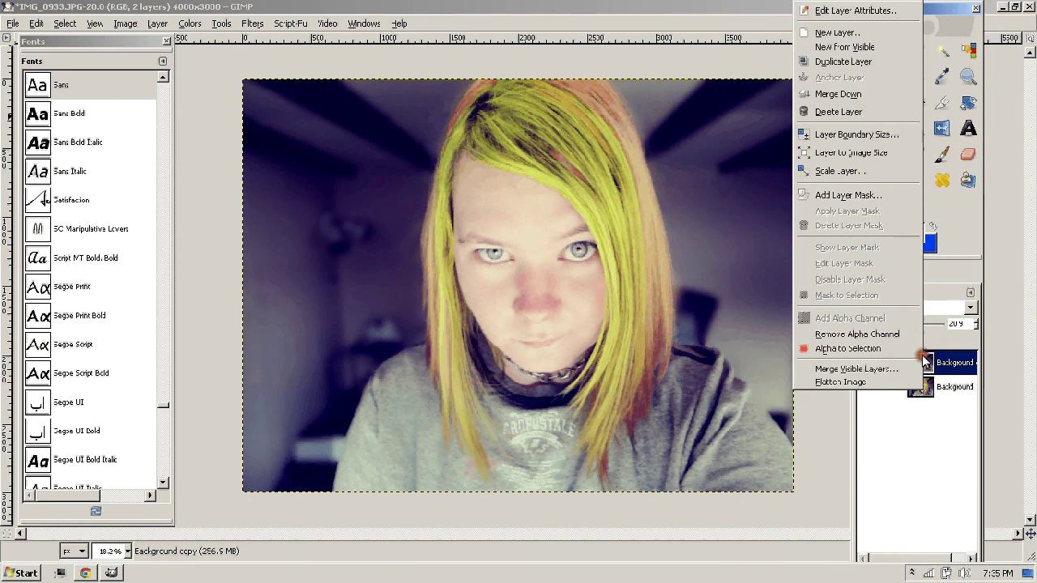
pyautogui.click(842, 95)
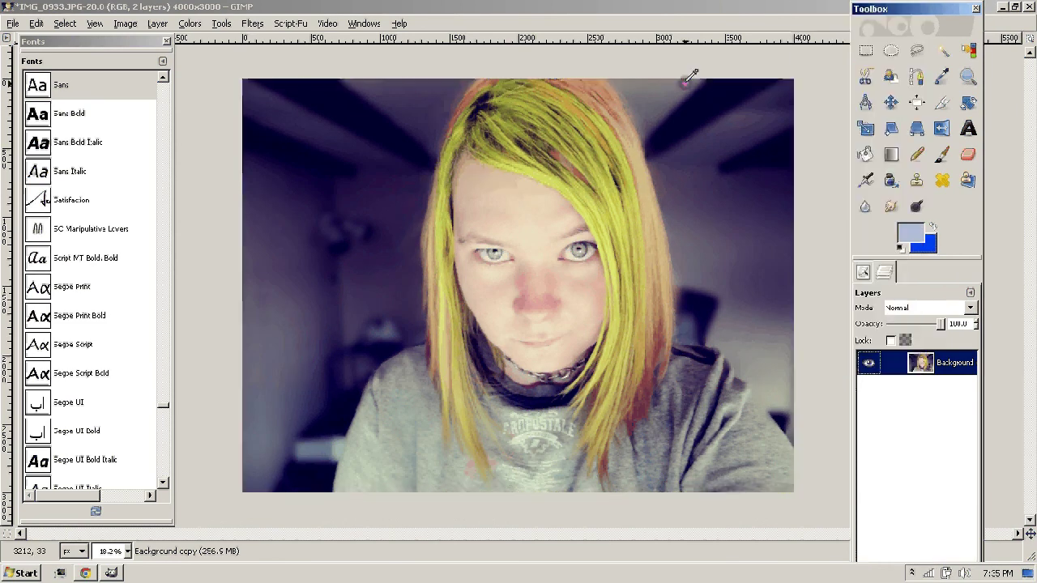
# - Duplicate the Background layer, set the copy to Multiply mode at about 41.8 opacity, and merge it down
pyautogui.click(866, 50)
pyautogui.click(752, 50)
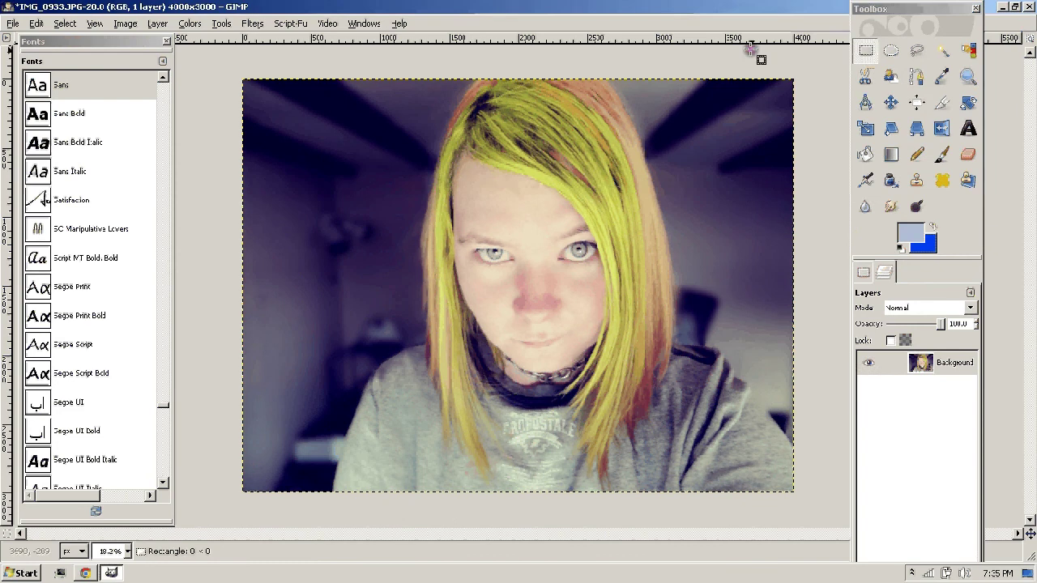
pyautogui.rightClick(920, 365)
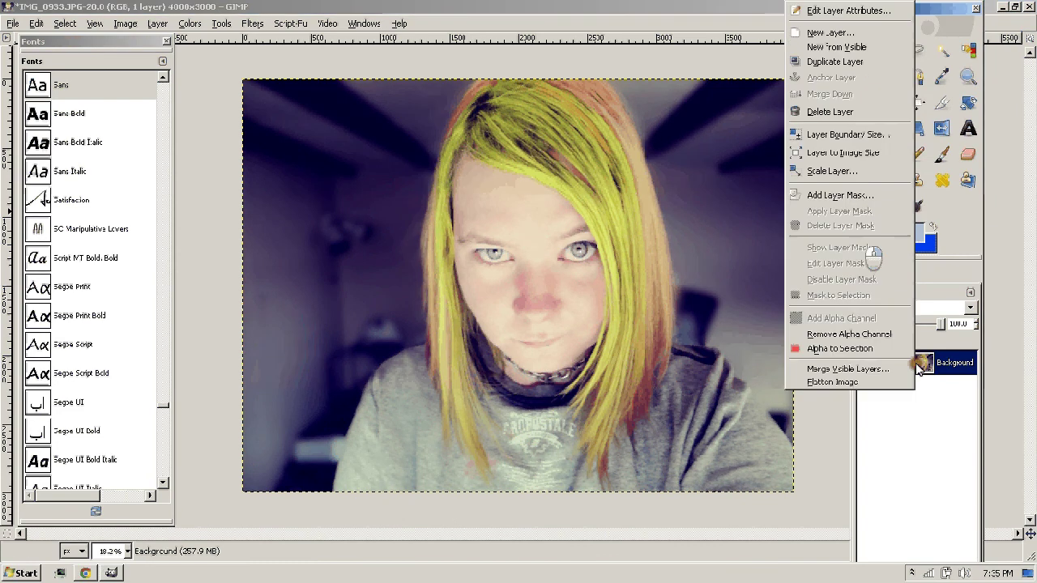
pyautogui.click(835, 62)
pyautogui.click(924, 308)
pyautogui.click(898, 58)
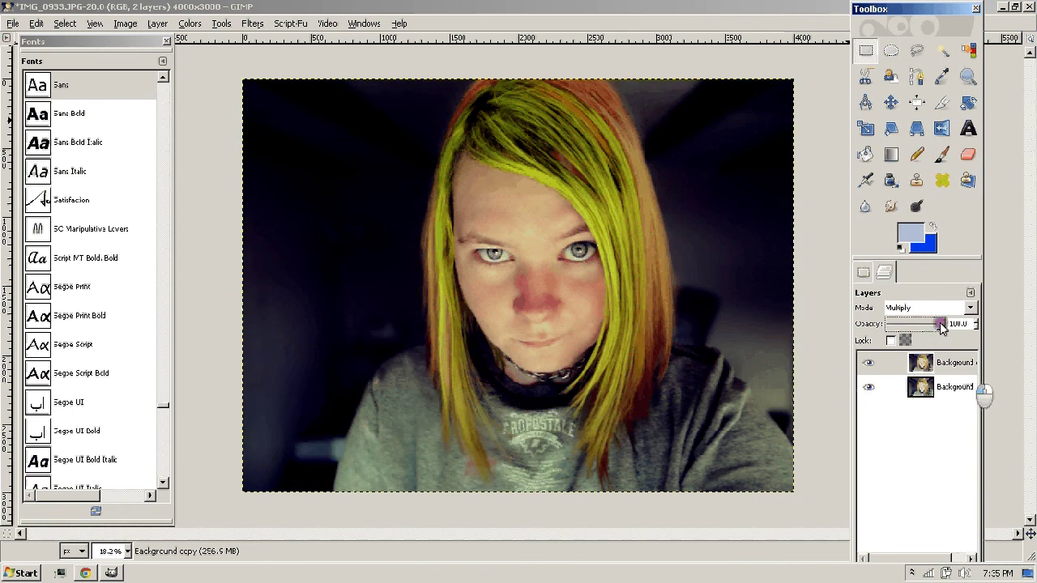
pyautogui.moveTo(942, 325); pyautogui.dragTo(913, 325)
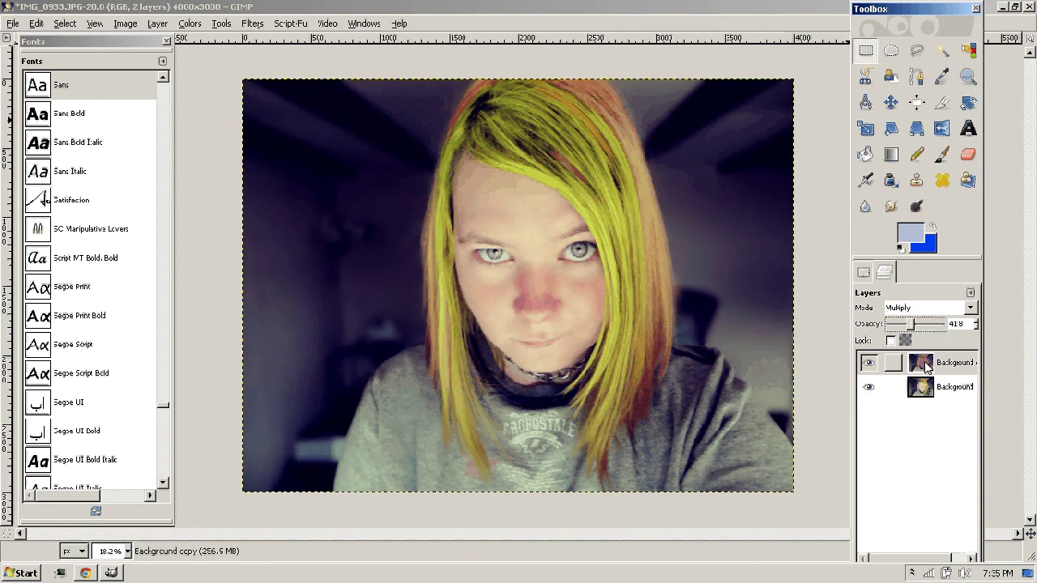
pyautogui.rightClick(926, 367)
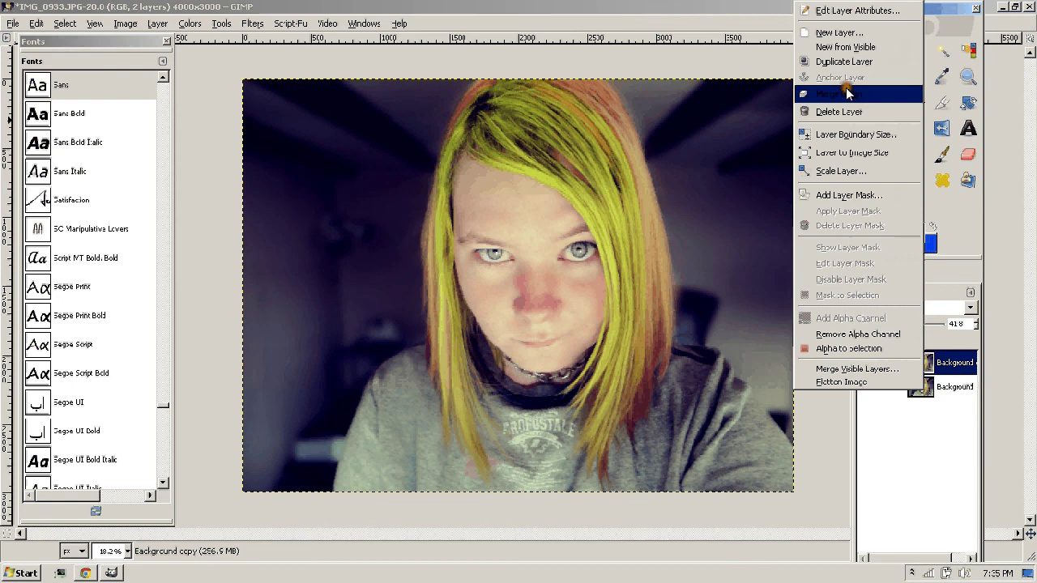
pyautogui.click(899, 82)
# - Inspect the retouched face at 100% zoom and return the view to 18.2%
pyautogui.click(126, 552)
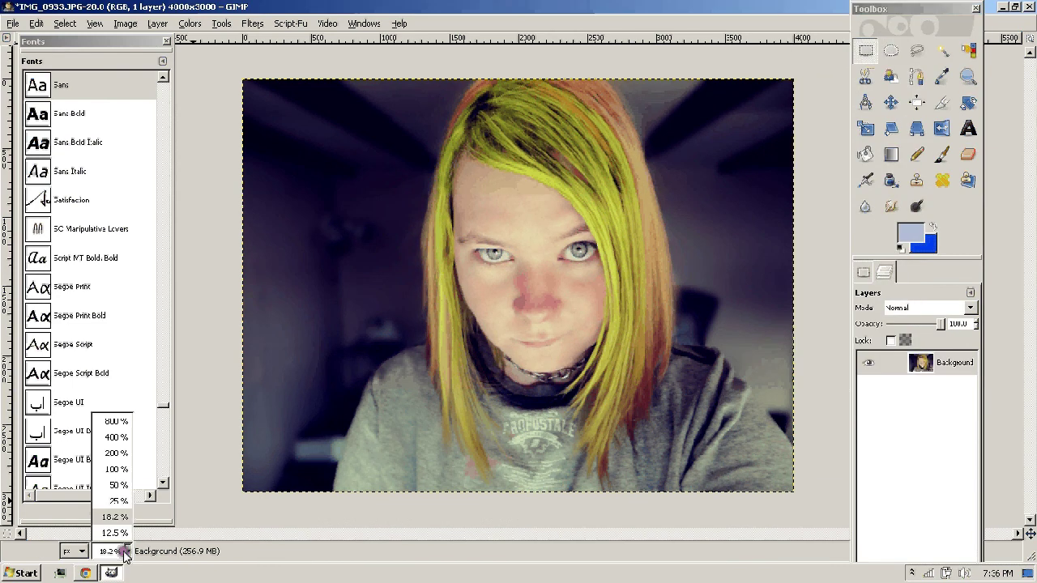
pyautogui.click(116, 469)
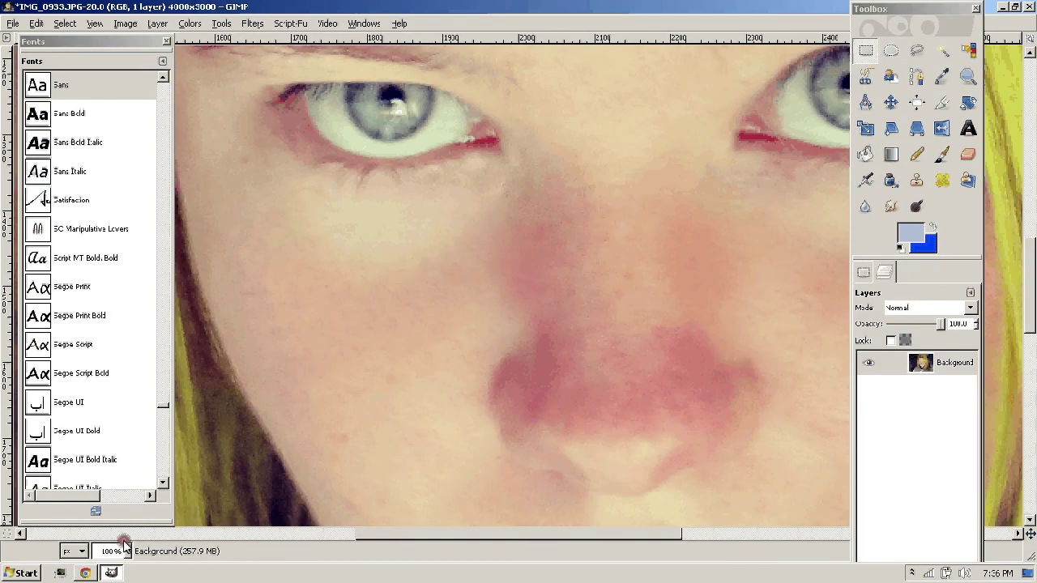
pyautogui.click(128, 551)
pyautogui.click(124, 515)
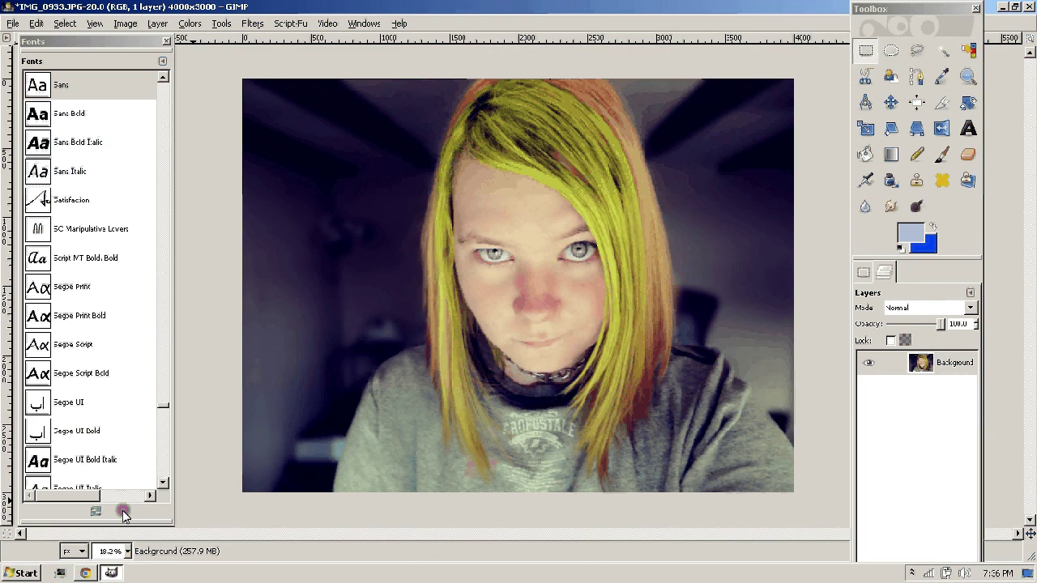